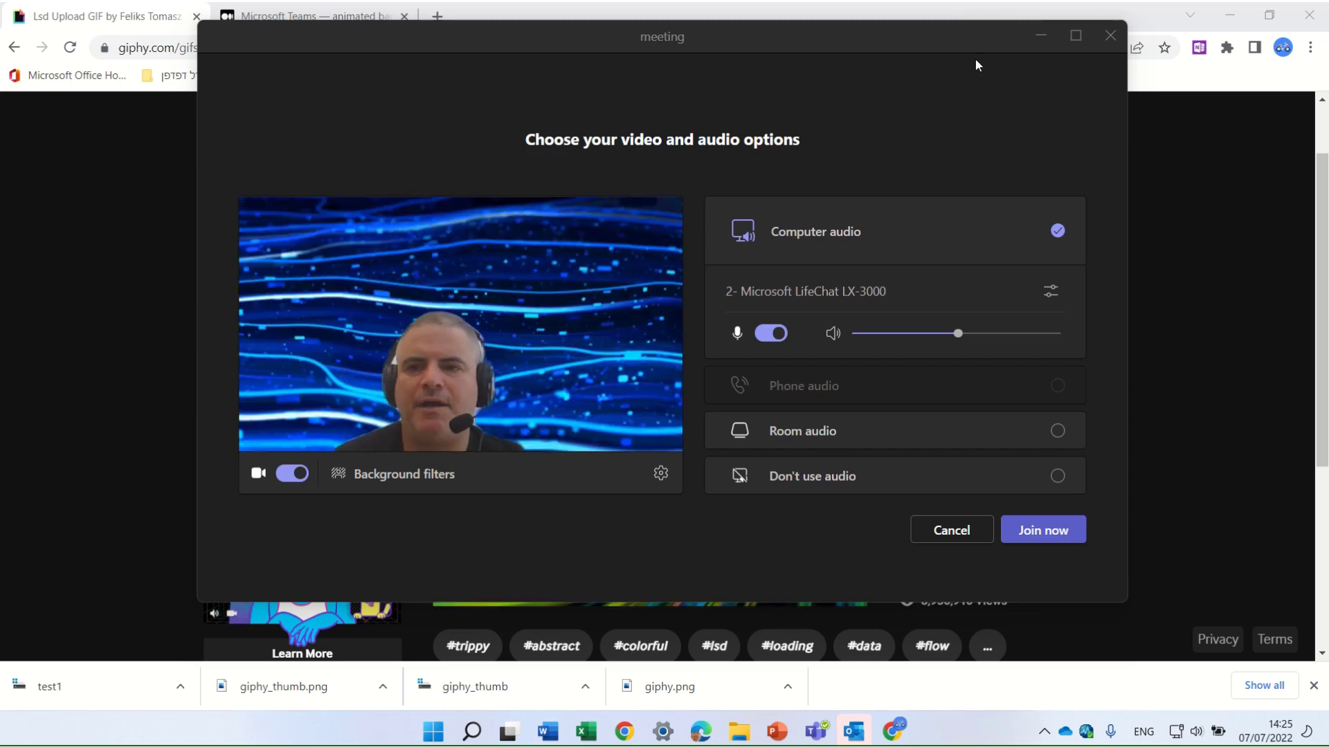
Bring the browser forward to the 'Microsoft Teams — animated backgrounds' article.
{"action": "left_click", "coordinate": [304, 16]}
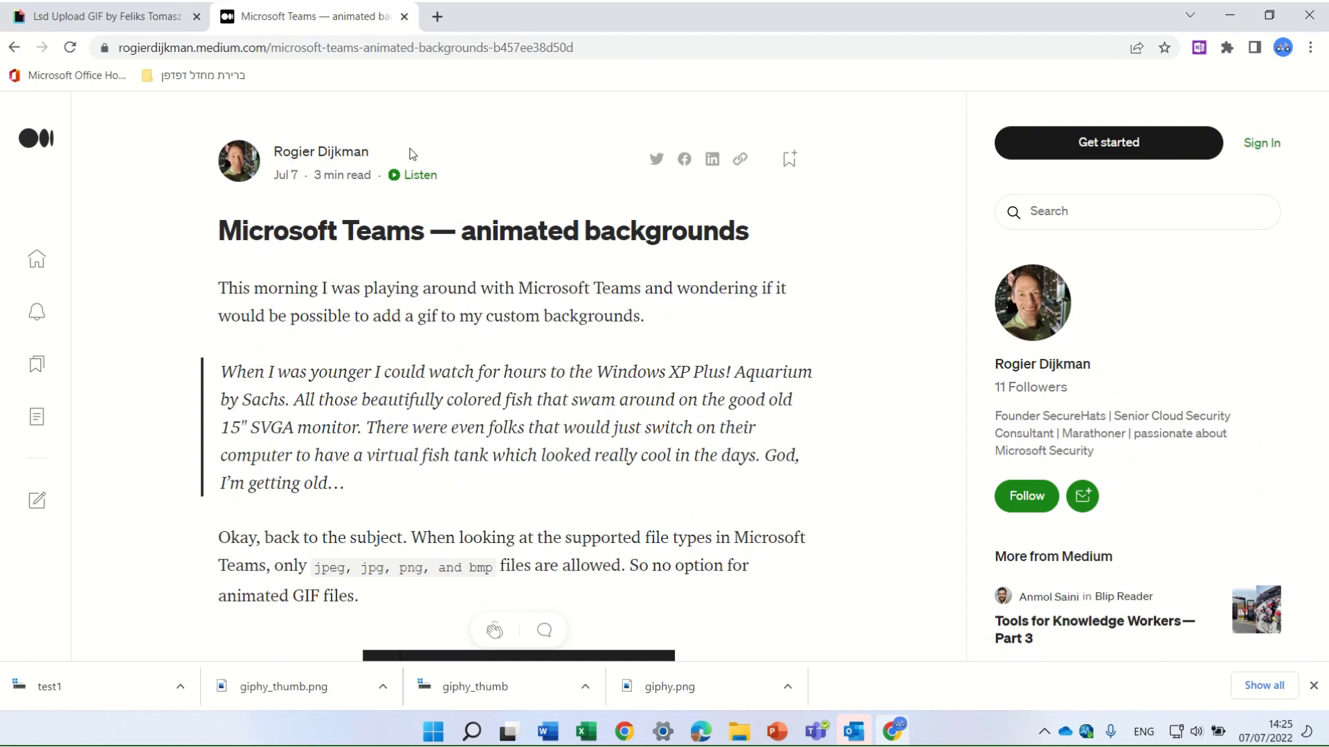
Save the GIPHY swirl GIF to Downloads as Maze.png using the All Files type.
{"action": "left_click", "coordinate": [128, 22]}
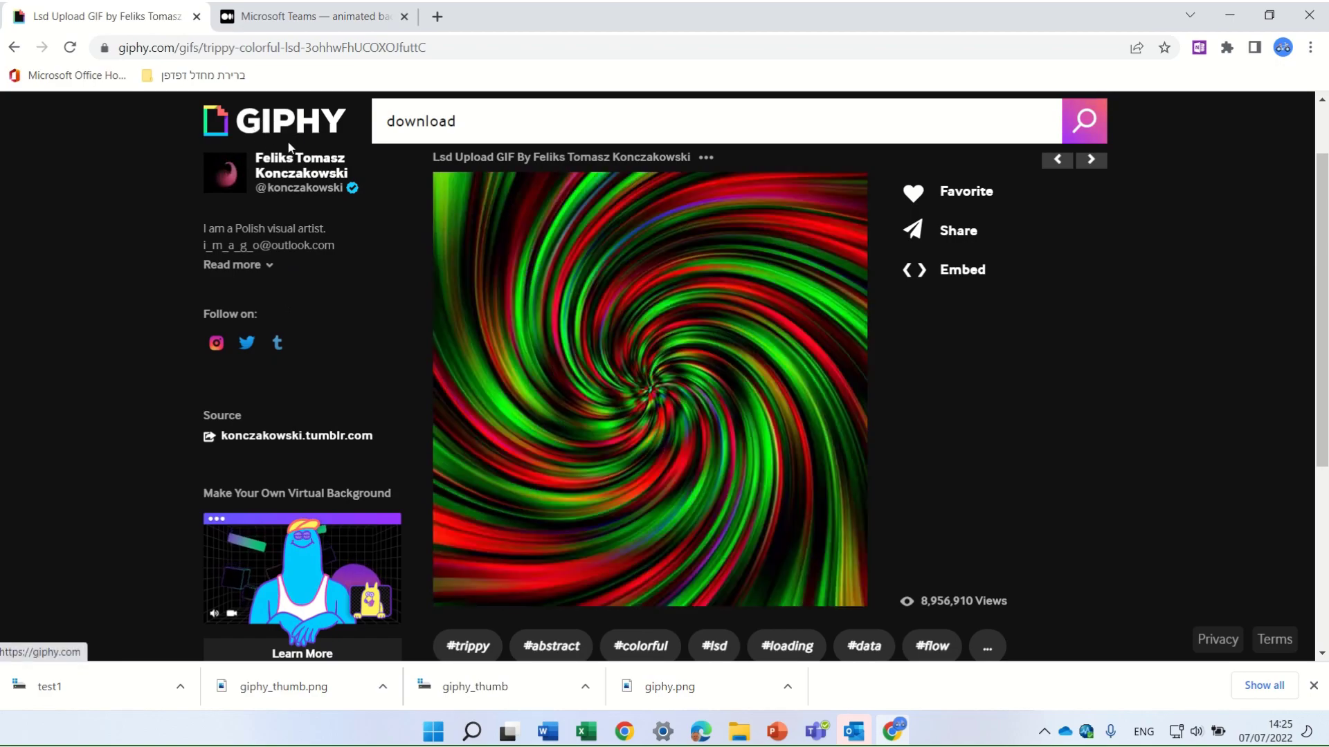
{"action": "mouse_move", "coordinate": [591, 408]}
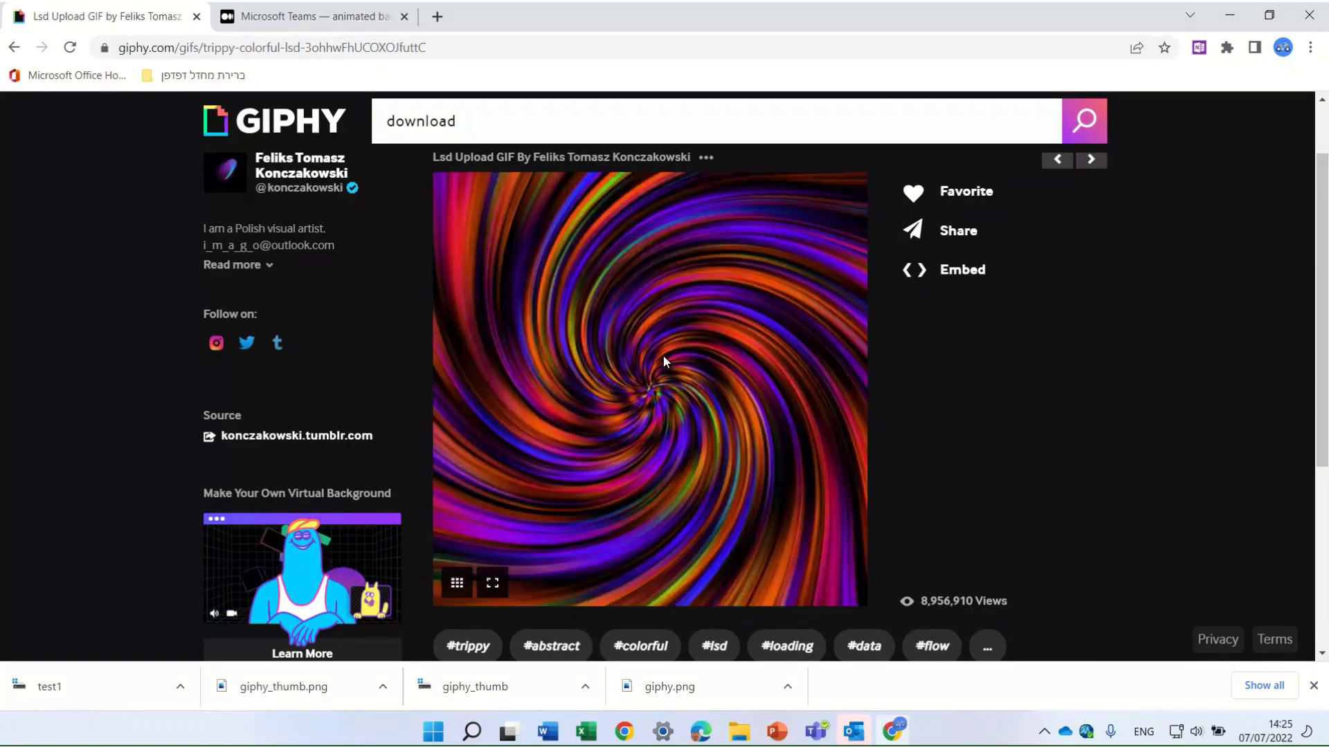
{"action": "right_click", "coordinate": [652, 361]}
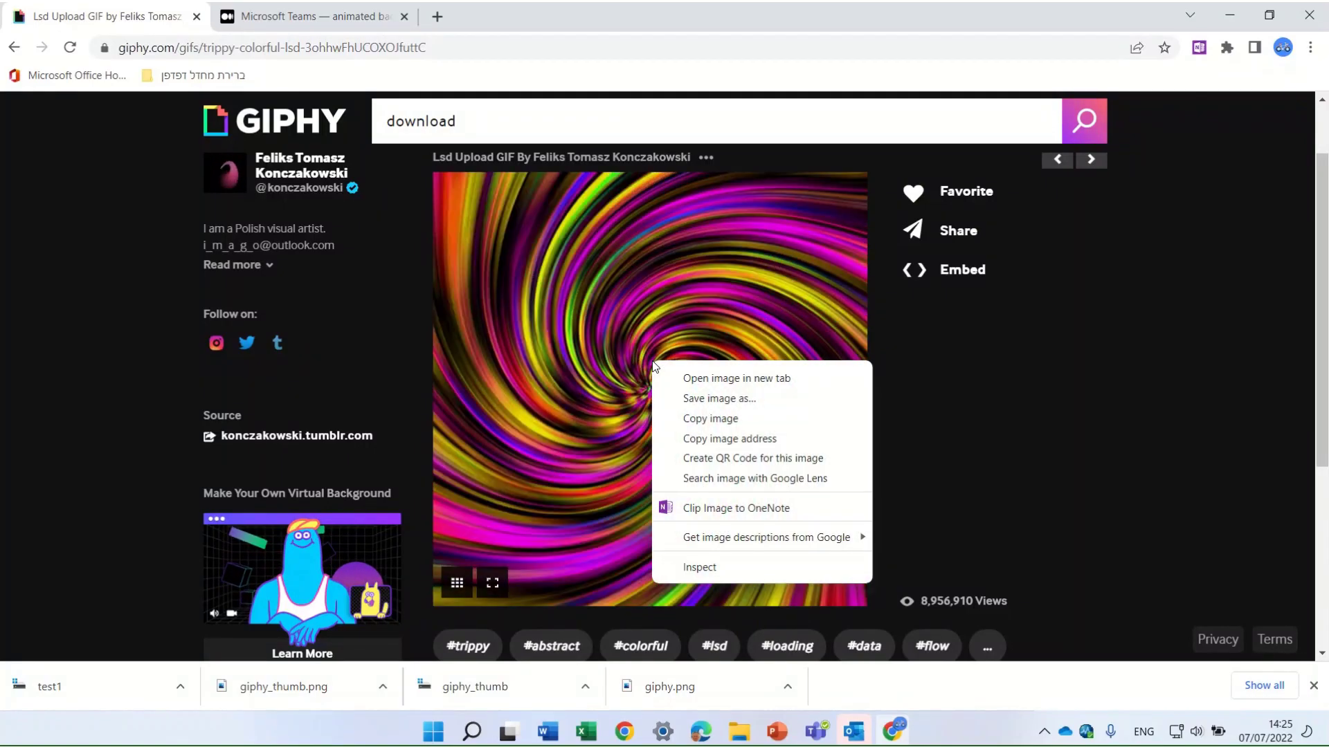
{"action": "left_click", "coordinate": [716, 400]}
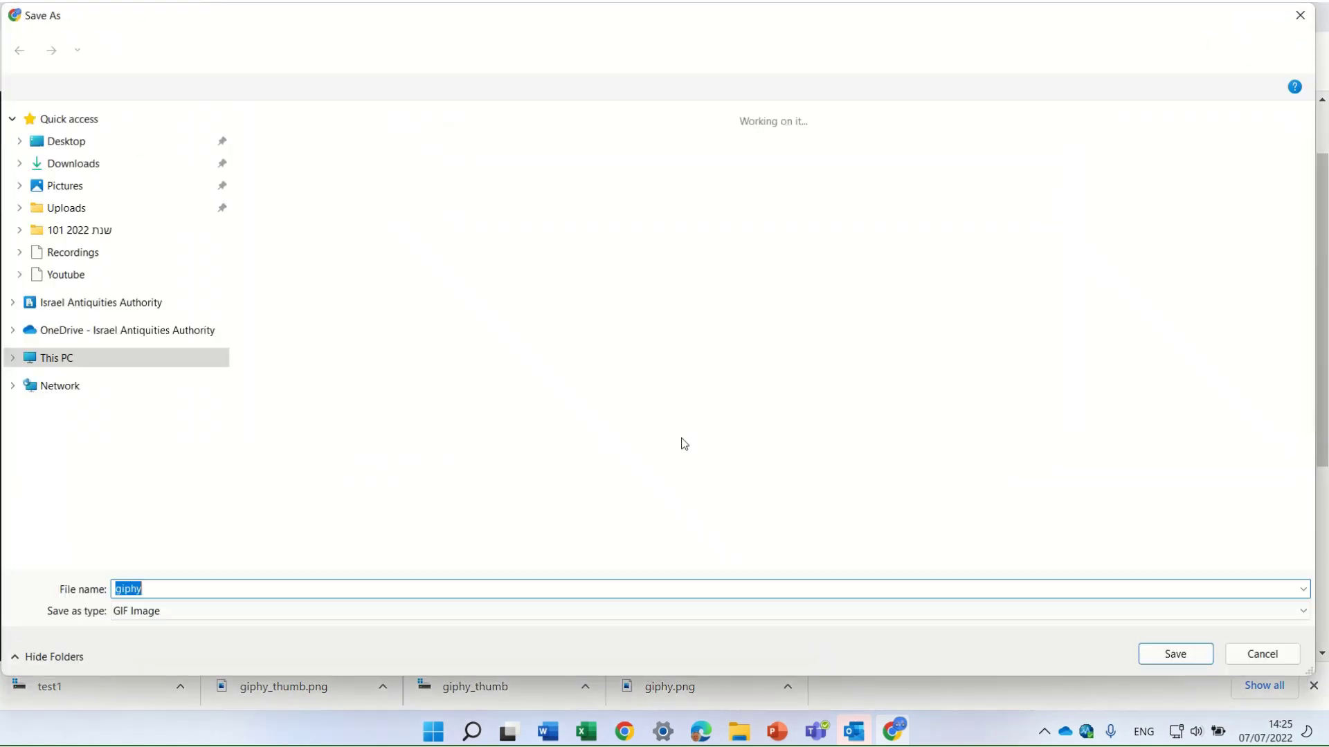
{"action": "left_click", "coordinate": [132, 612]}
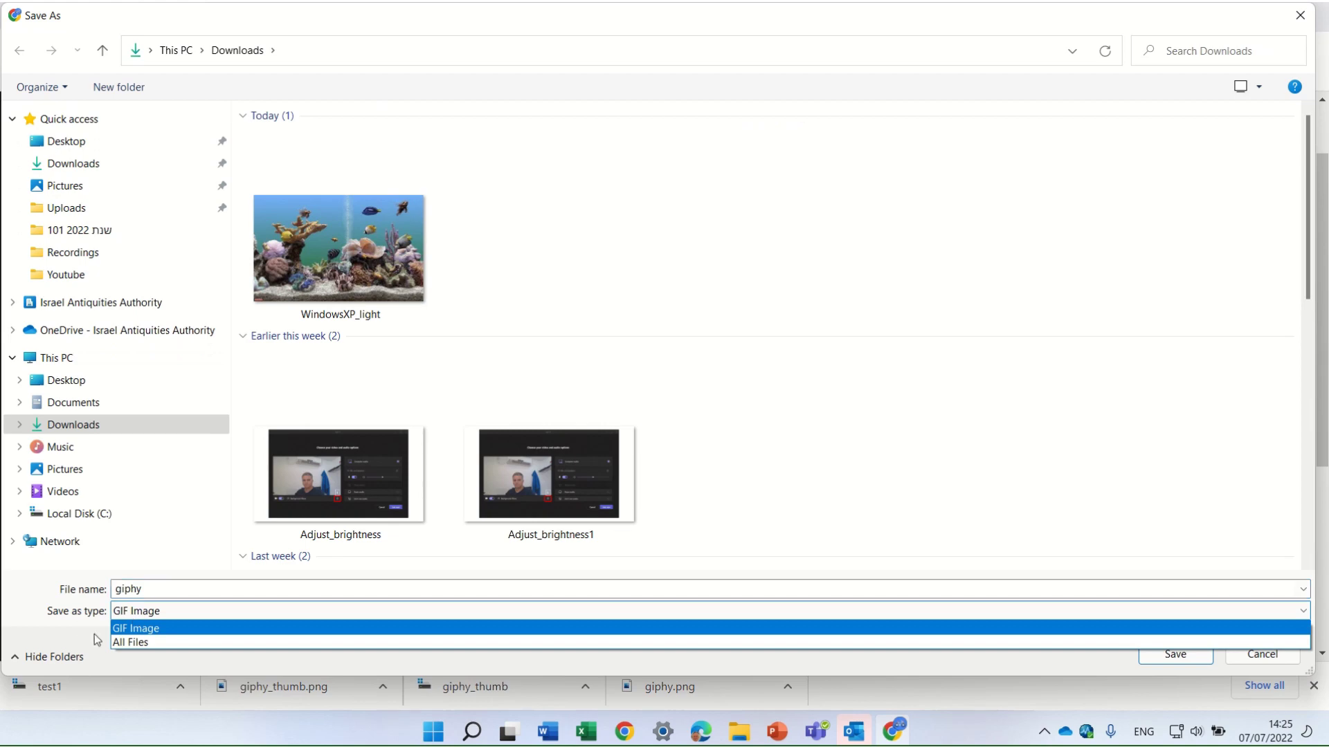
{"action": "left_click", "coordinate": [140, 643]}
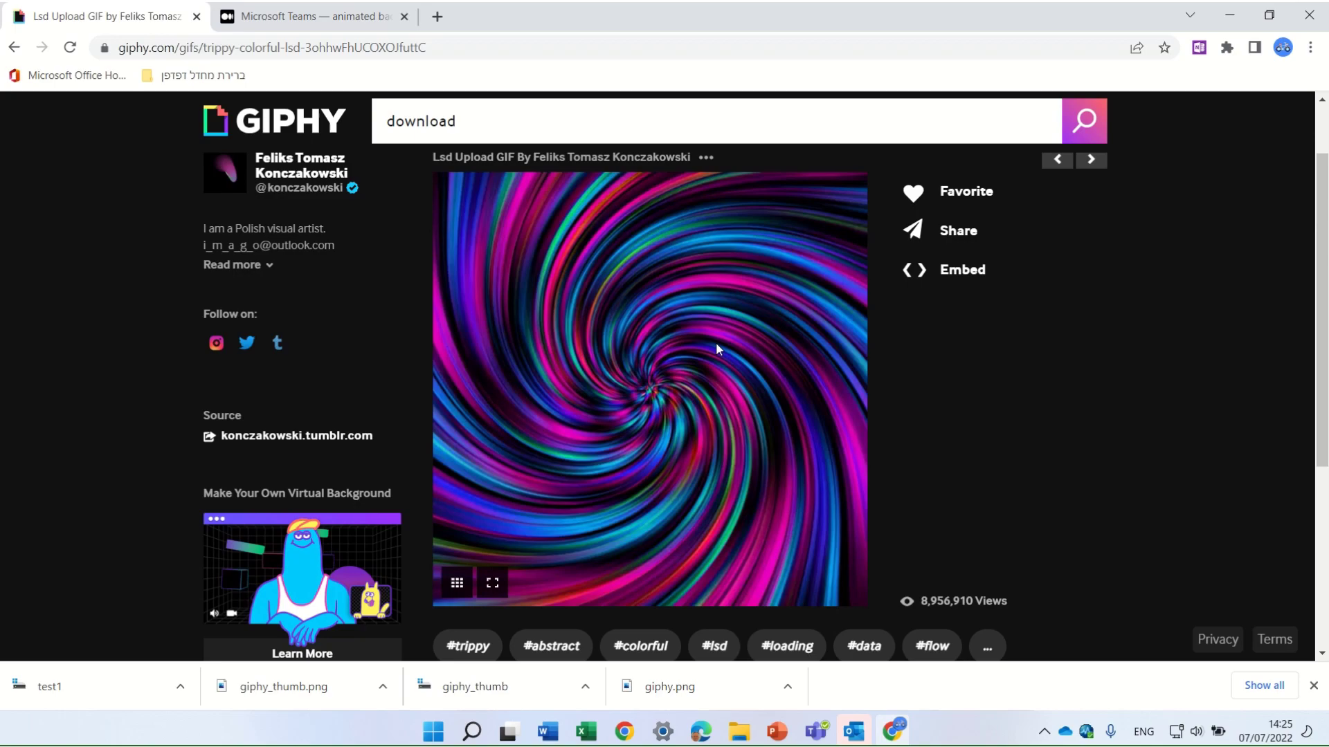
Save a second copy of the swirl GIF to Downloads as maze_thumb.png with All Files type.
{"action": "right_click", "coordinate": [643, 364]}
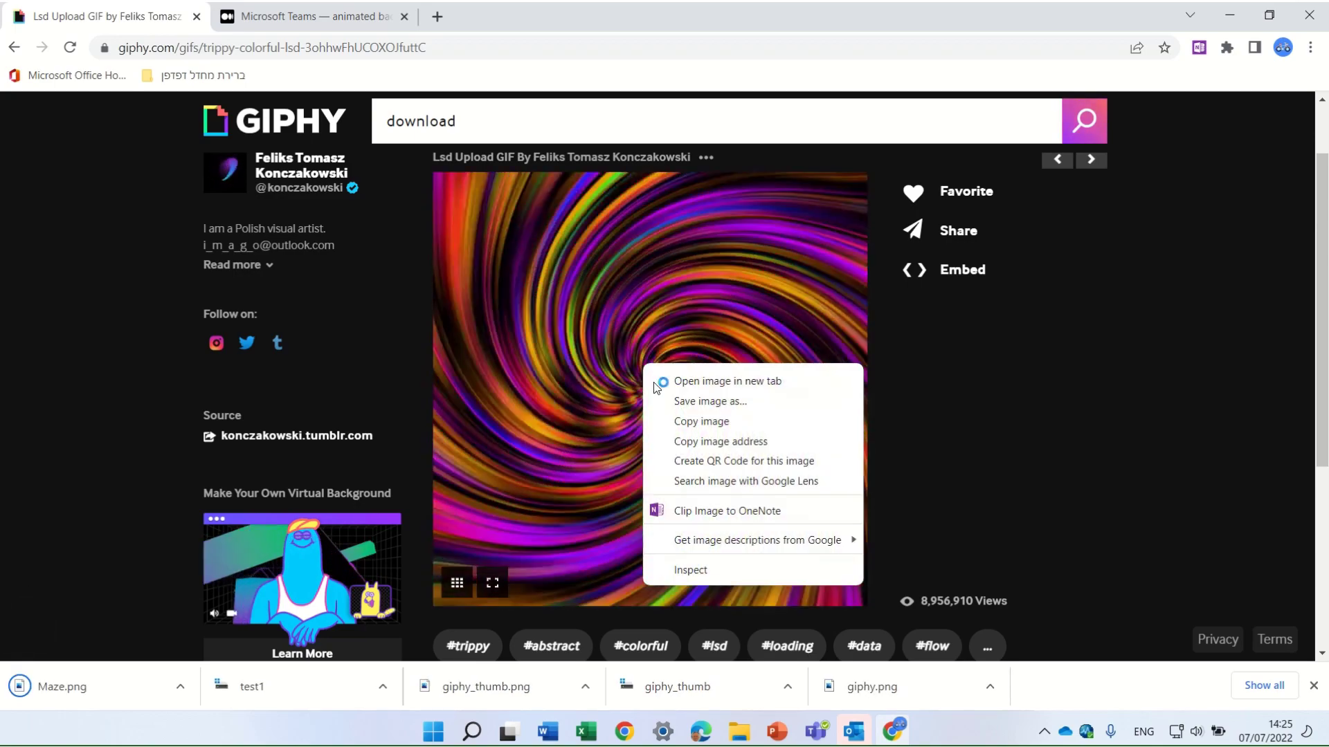
{"action": "left_click", "coordinate": [721, 405]}
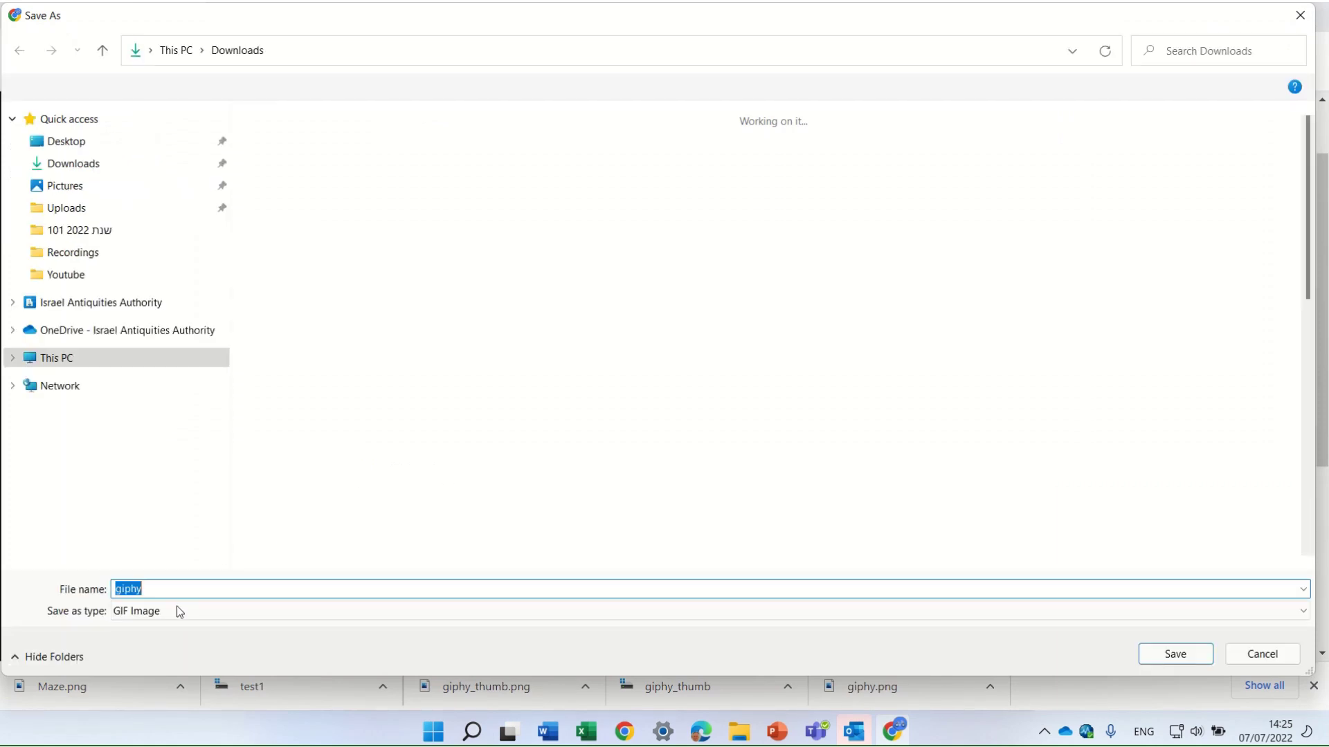
{"action": "left_click", "coordinate": [180, 612]}
{"action": "left_click", "coordinate": [164, 638]}
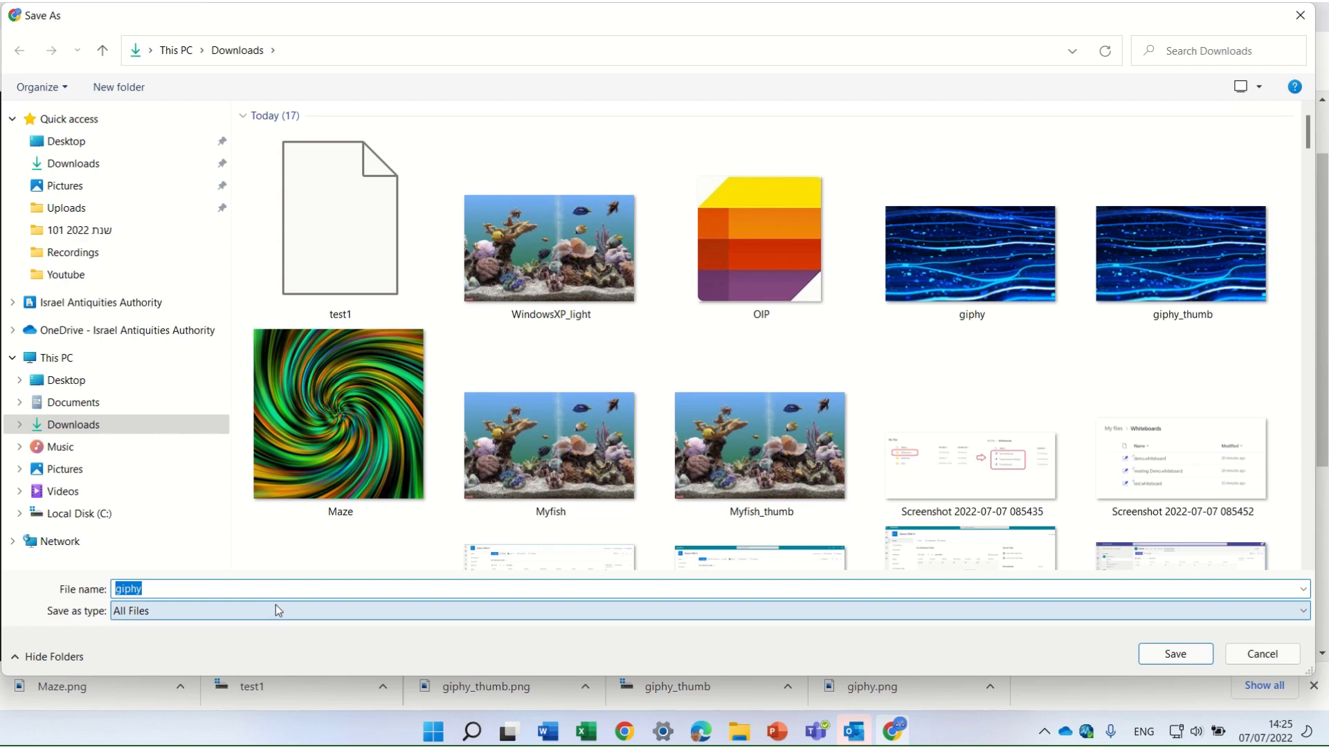
{"action": "type", "text": "ma"}
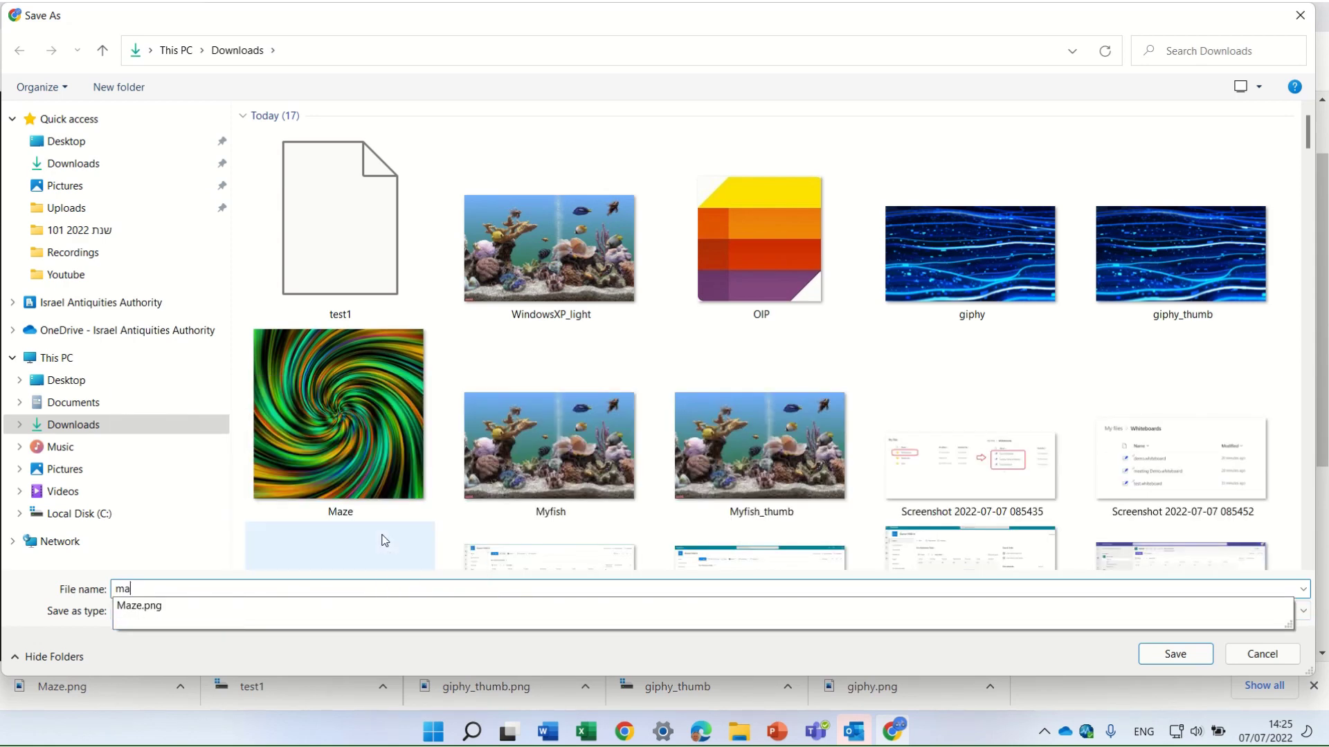
{"action": "type", "text": "ze_thumb.png"}
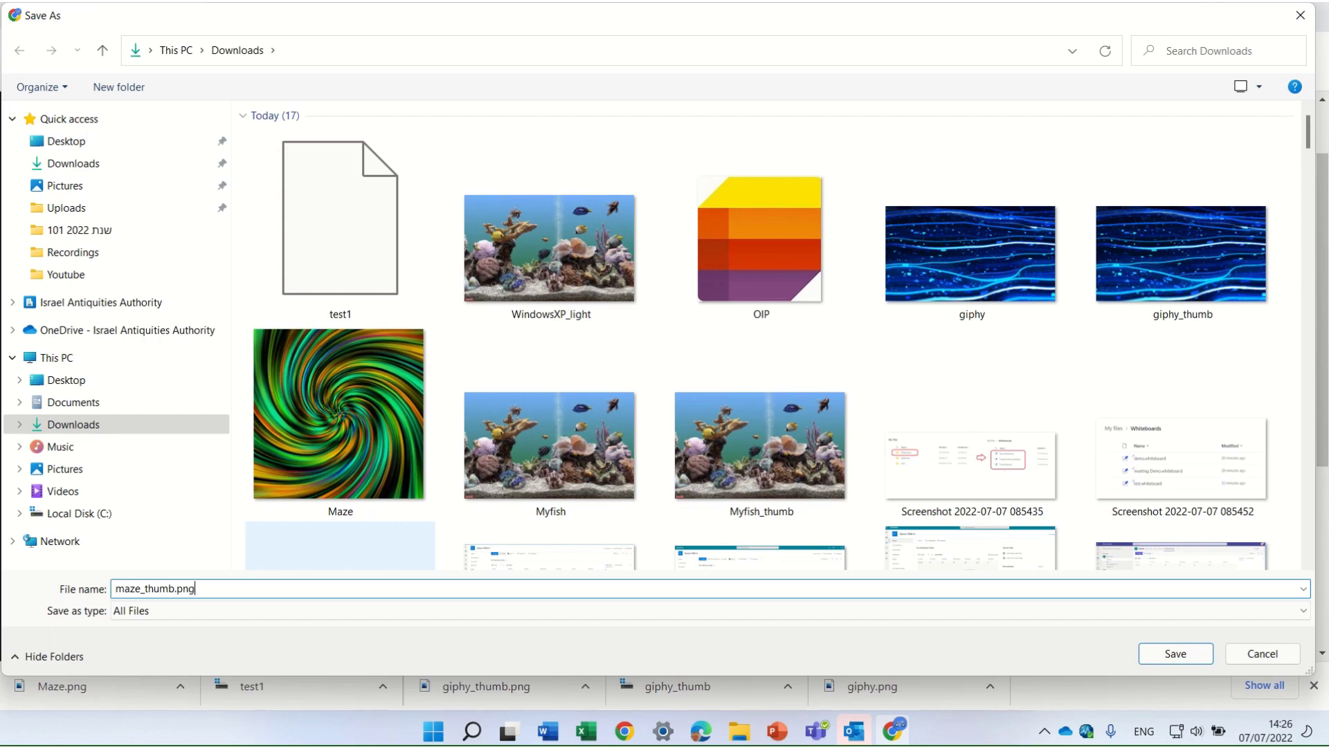
{"action": "key", "text": "Escape"}
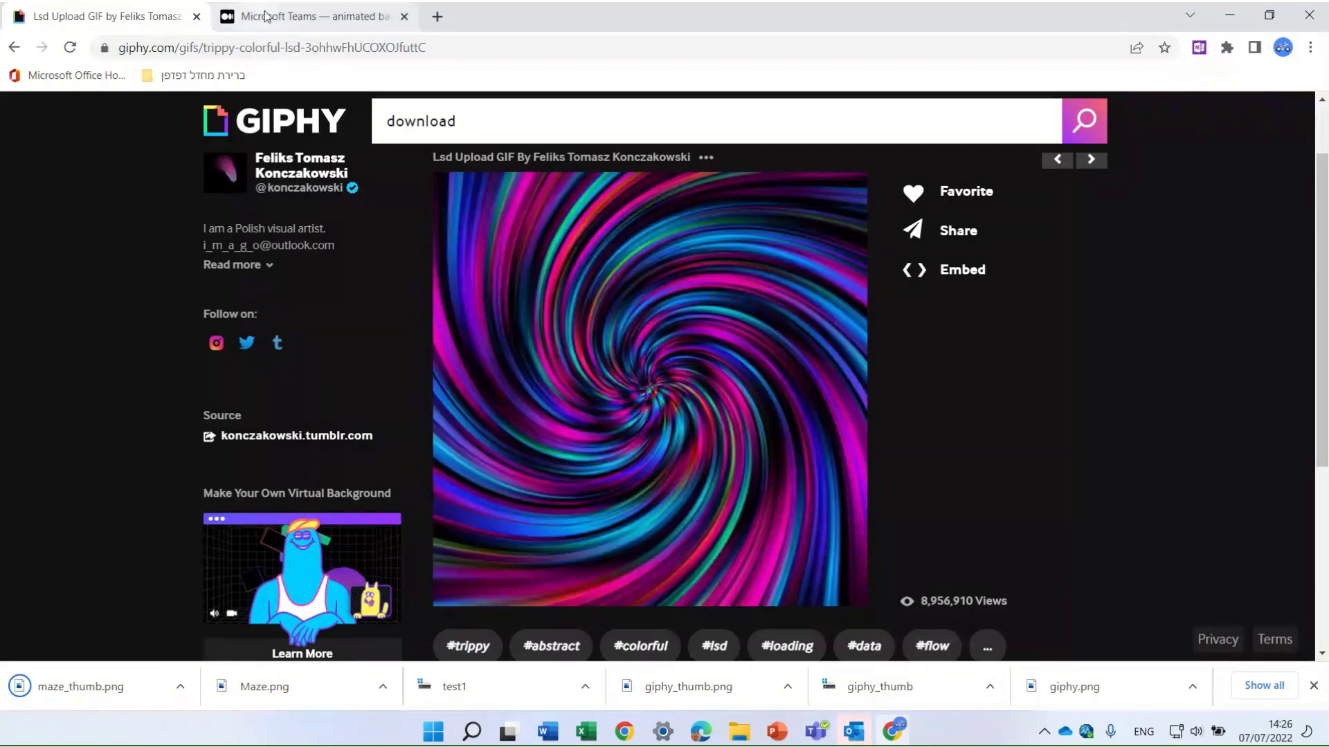
Refresh Downloads and copy the new Maze and maze_thumb images.
{"action": "left_click", "coordinate": [304, 16]}
{"action": "scroll", "coordinate": [575, 448], "scroll_direction": "down", "scroll_amount": 1}
{"action": "scroll", "coordinate": [574, 449], "scroll_direction": "down", "scroll_amount": 15}
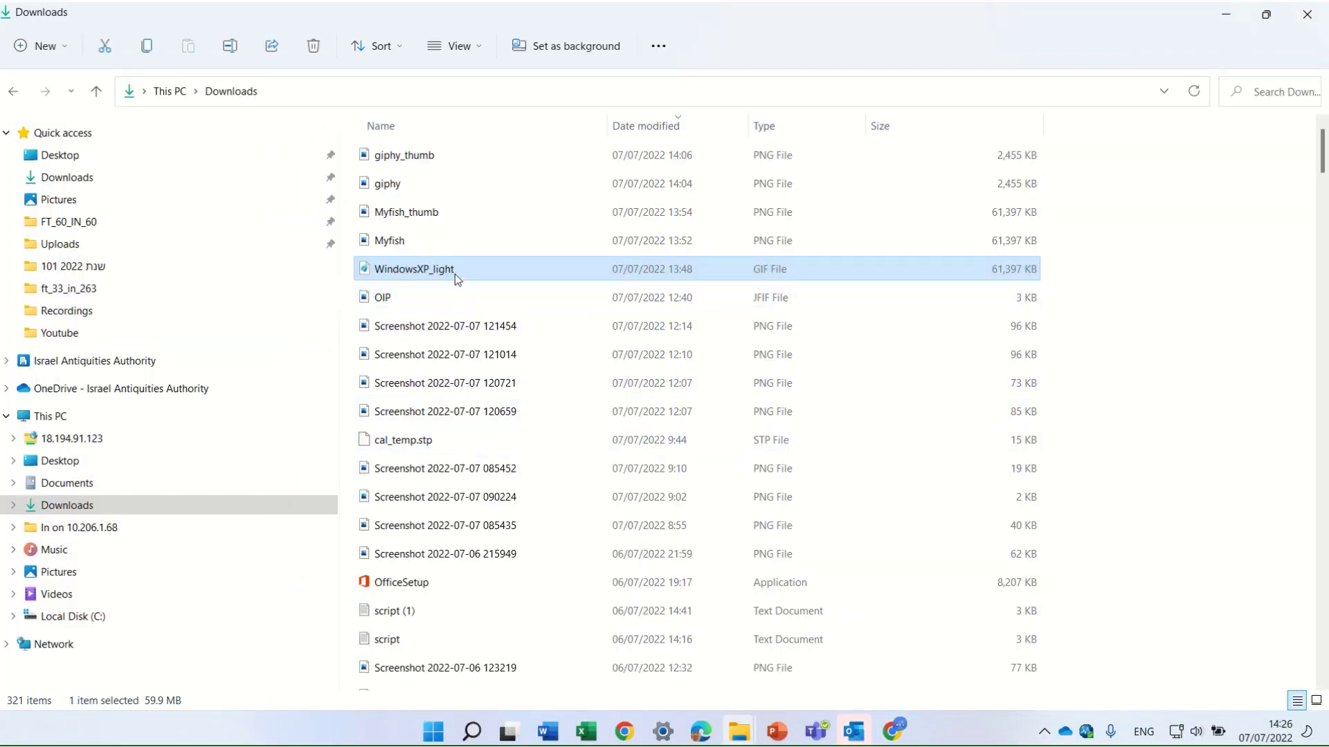
{"action": "left_click", "coordinate": [484, 91]}
{"action": "key", "text": "Return"}
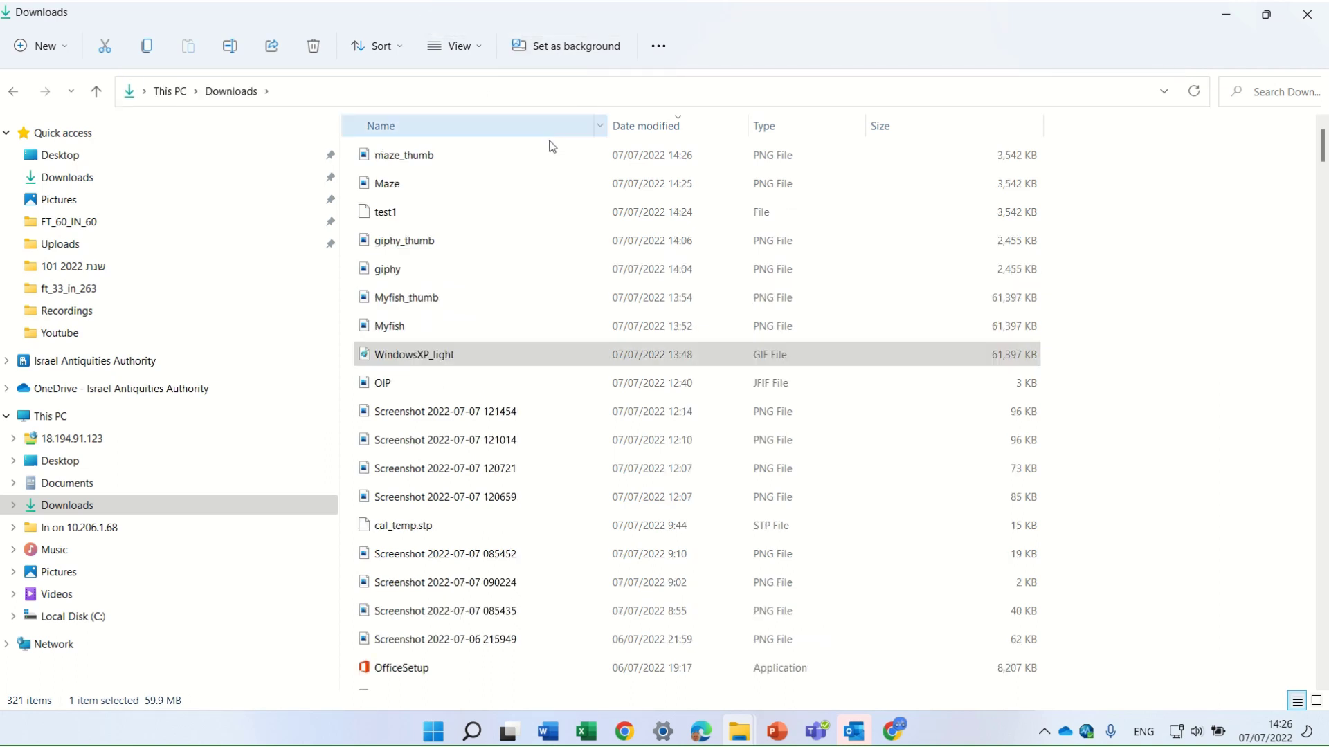
{"action": "left_click", "coordinate": [431, 156]}
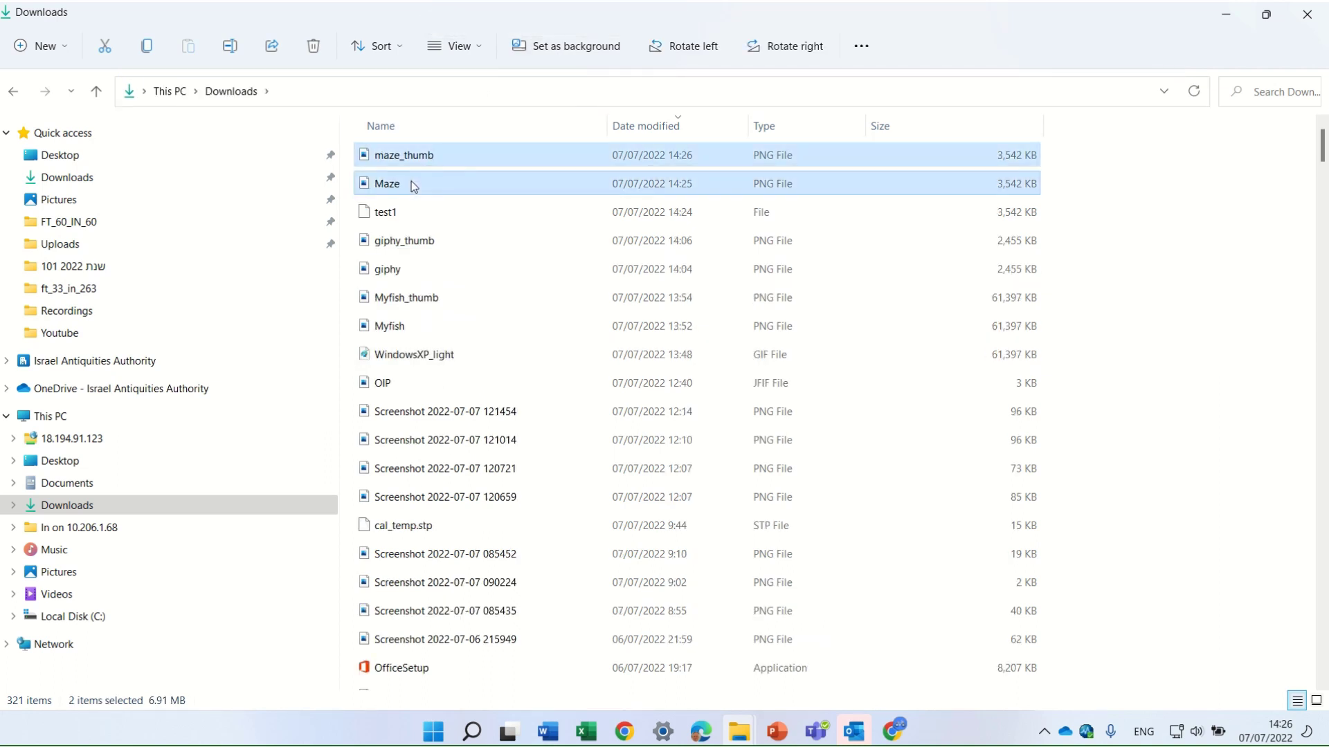
{"action": "key", "text": "ctrl+c"}
Paste both maze images into the Teams Backgrounds Uploads folder, then minimize that window.
{"action": "left_click", "coordinate": [739, 735]}
{"action": "left_click", "coordinate": [649, 660]}
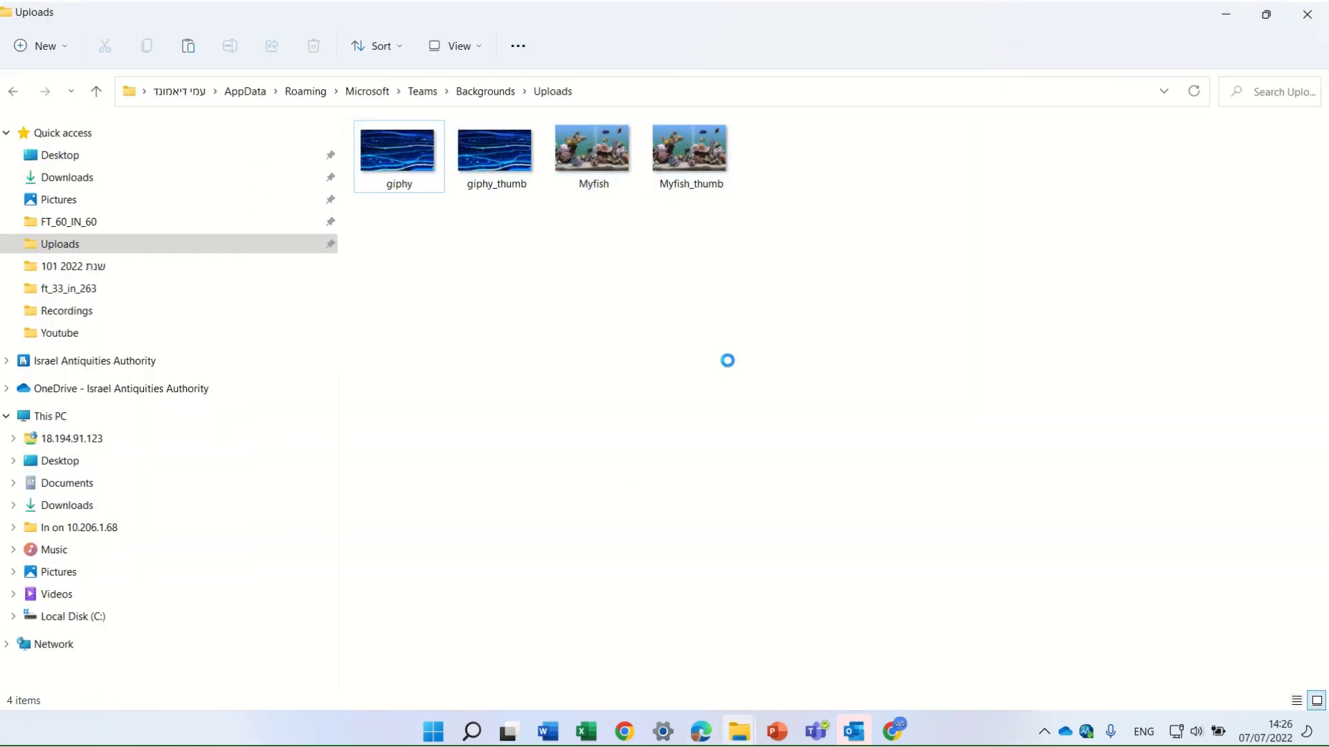
{"action": "key", "text": "ctrl+v"}
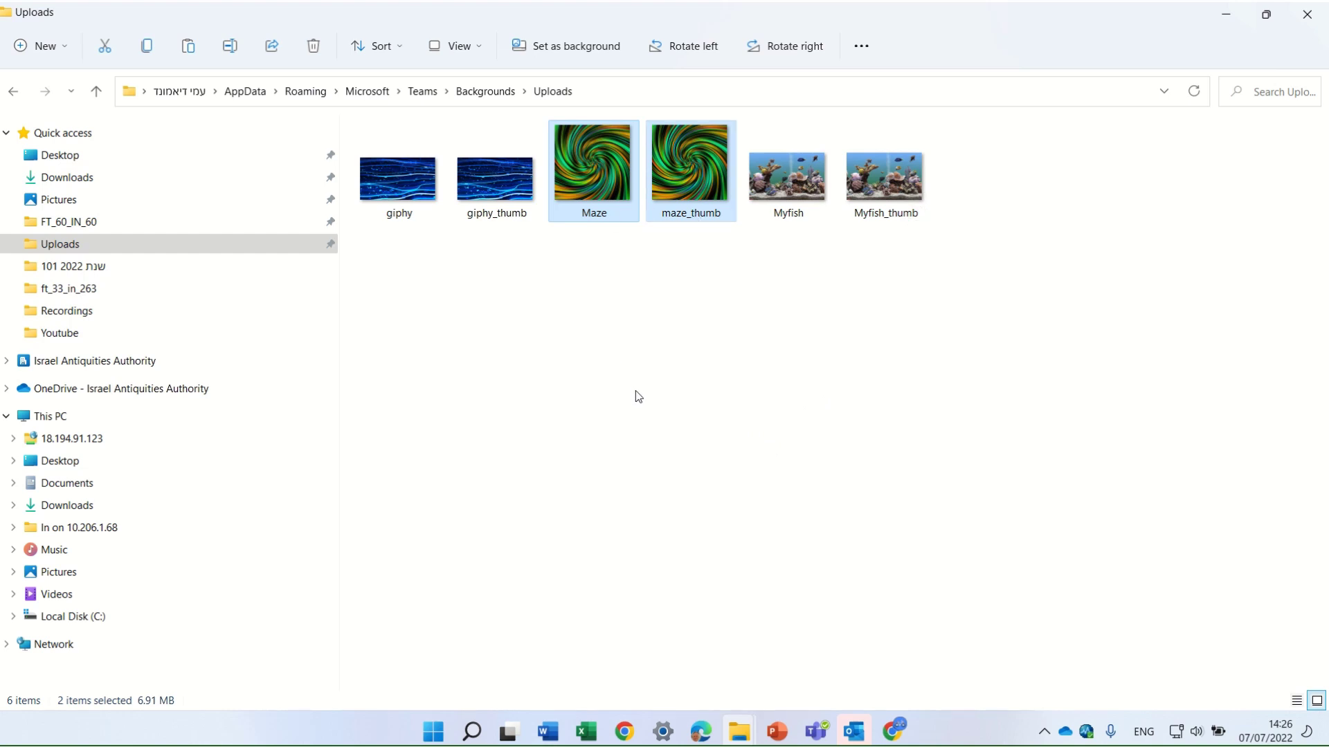
{"action": "left_click", "coordinate": [1231, 23]}
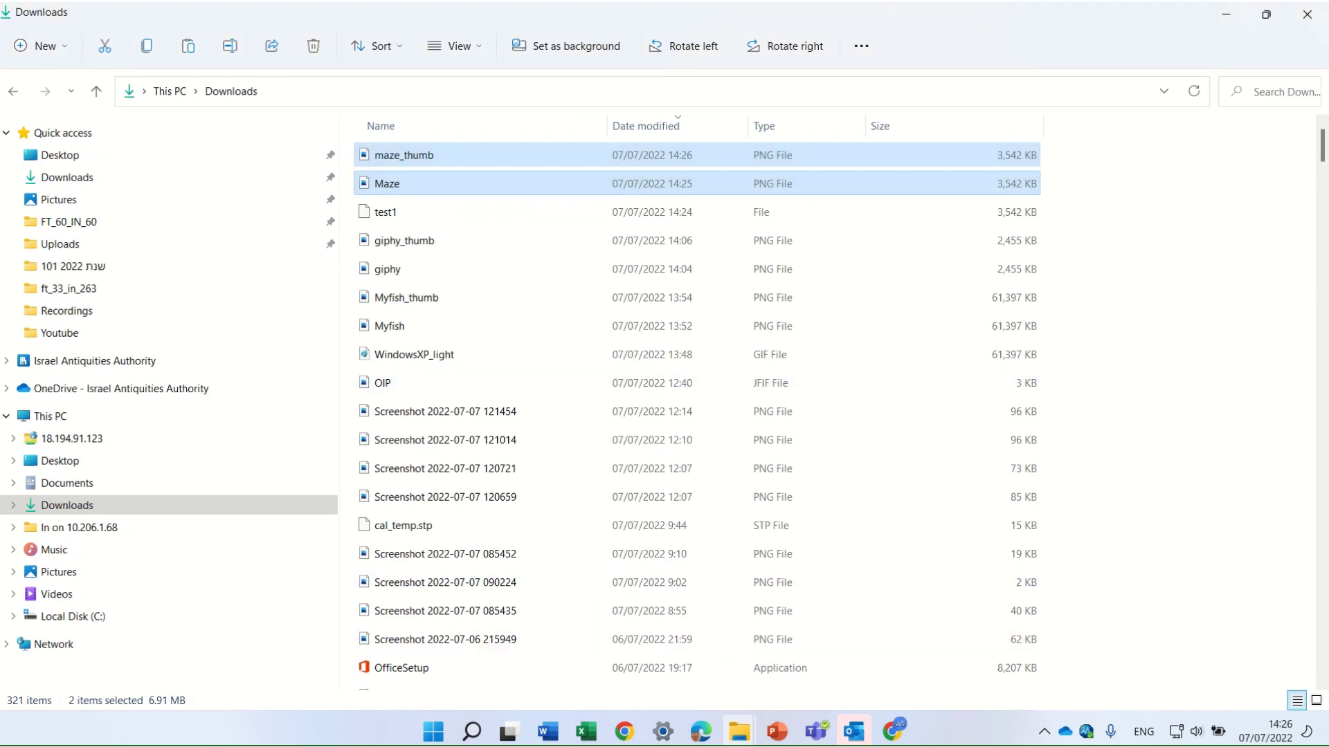
Dismiss the pending Teams meeting window and return to the Teams calendar.
{"action": "left_click", "coordinate": [820, 736]}
{"action": "left_click", "coordinate": [877, 635]}
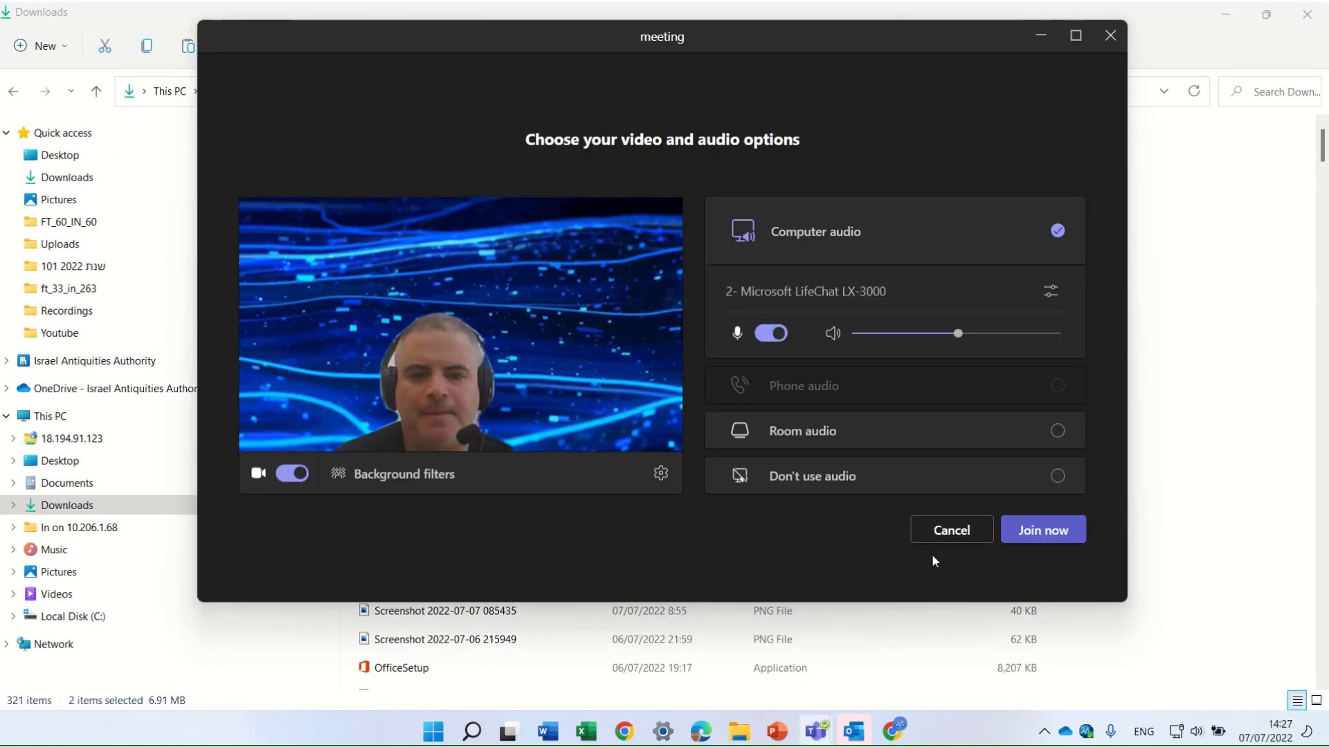
{"action": "left_click", "coordinate": [973, 529]}
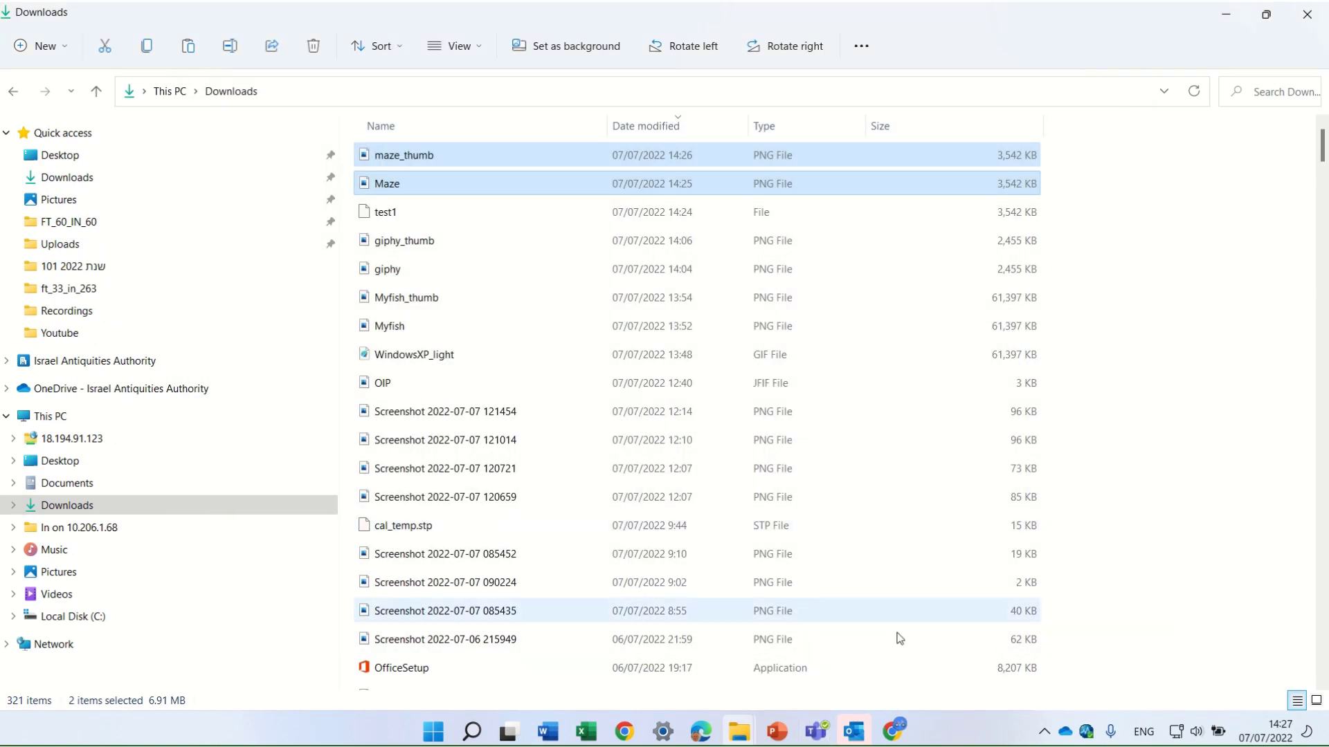
{"action": "left_click", "coordinate": [816, 732]}
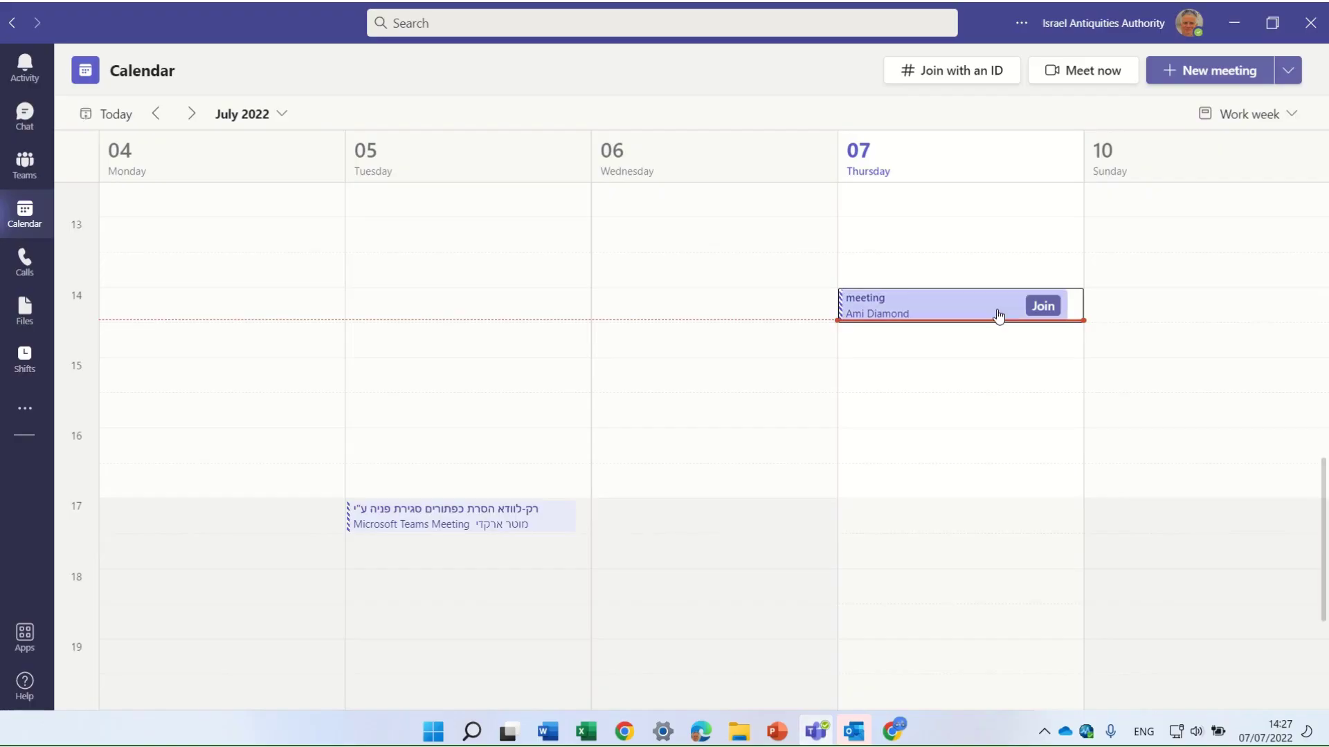
Join Thursday's meeting and show its camera background filters.
{"action": "left_click", "coordinate": [984, 320]}
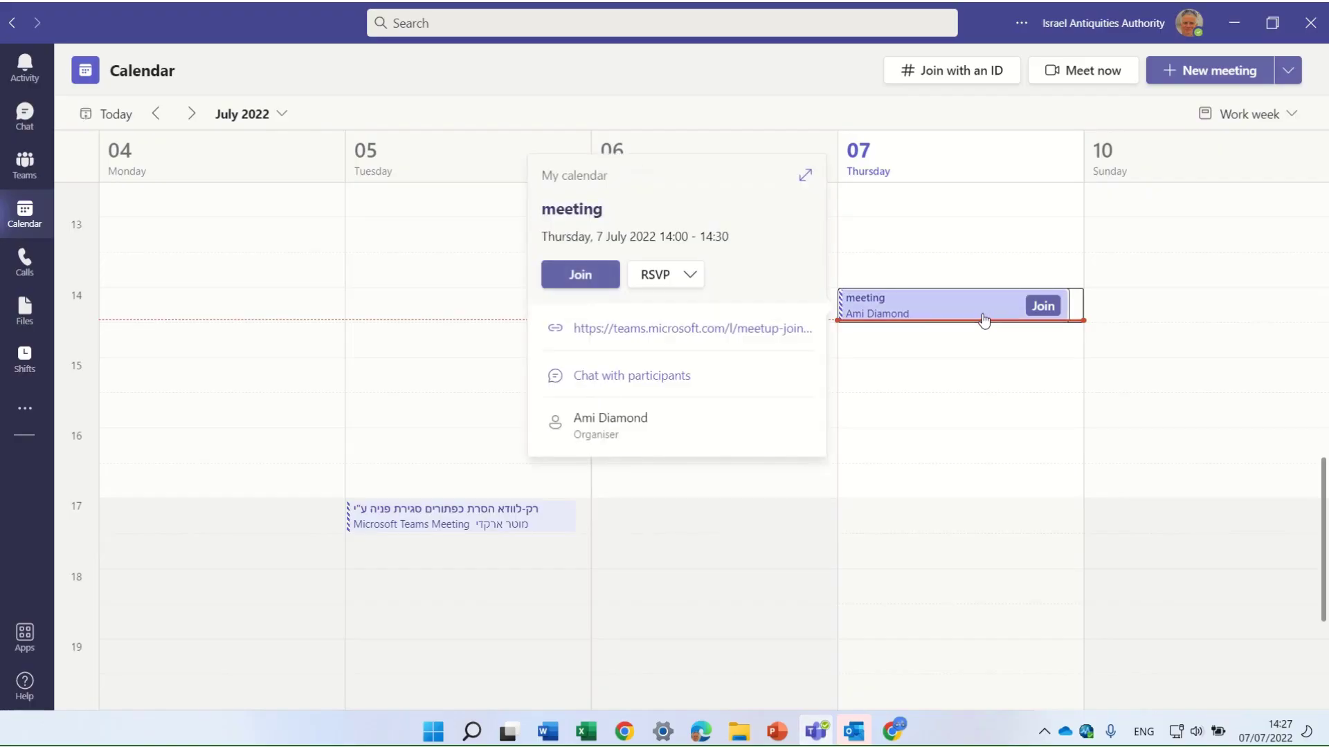
{"action": "left_click", "coordinate": [581, 275]}
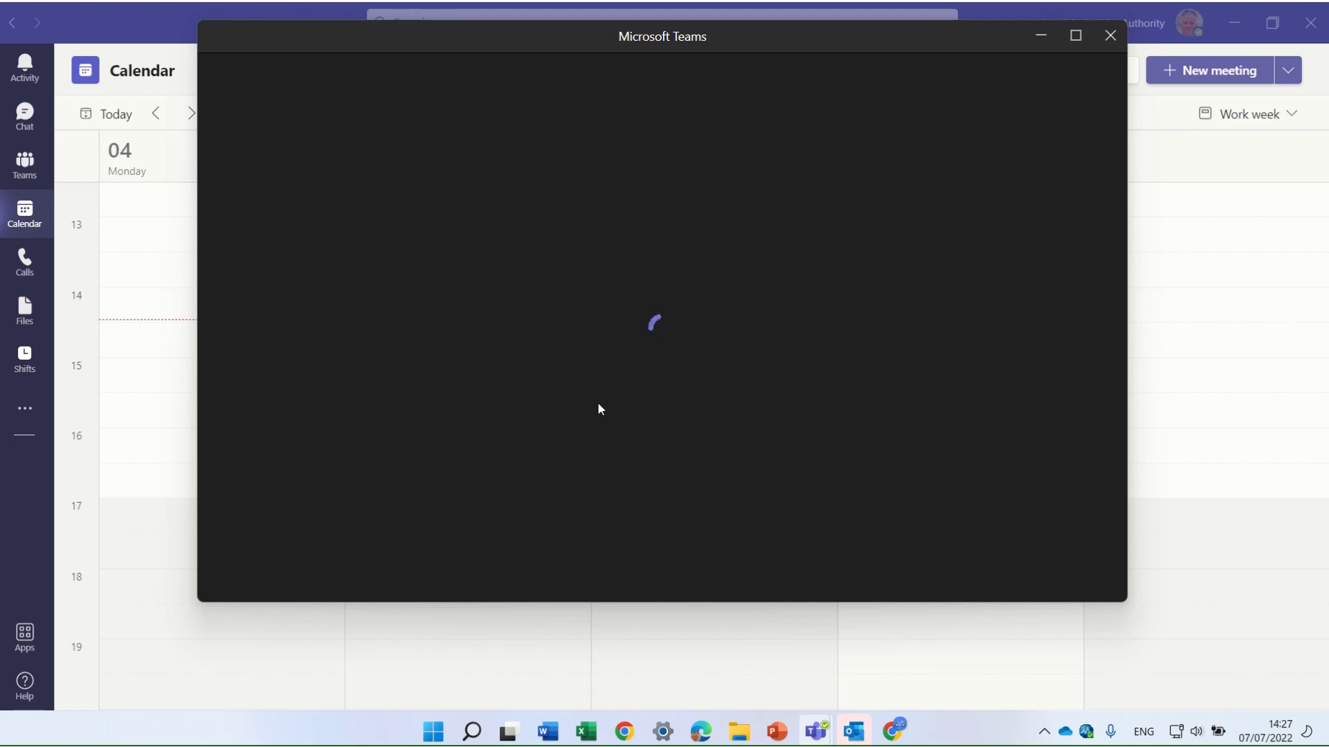
{"action": "left_click", "coordinate": [427, 475]}
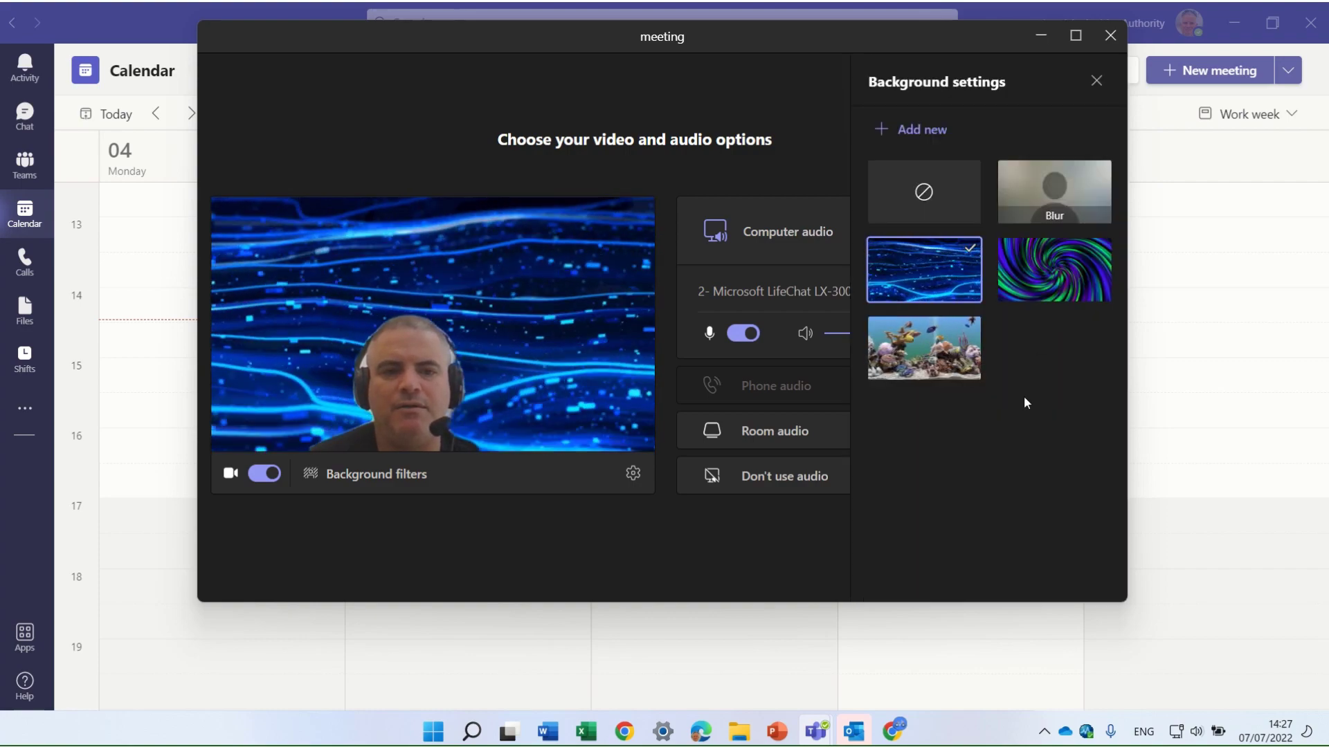
Apply the animated swirl as the video background, close the panel, and join the meeting.
{"action": "left_click", "coordinate": [1058, 279]}
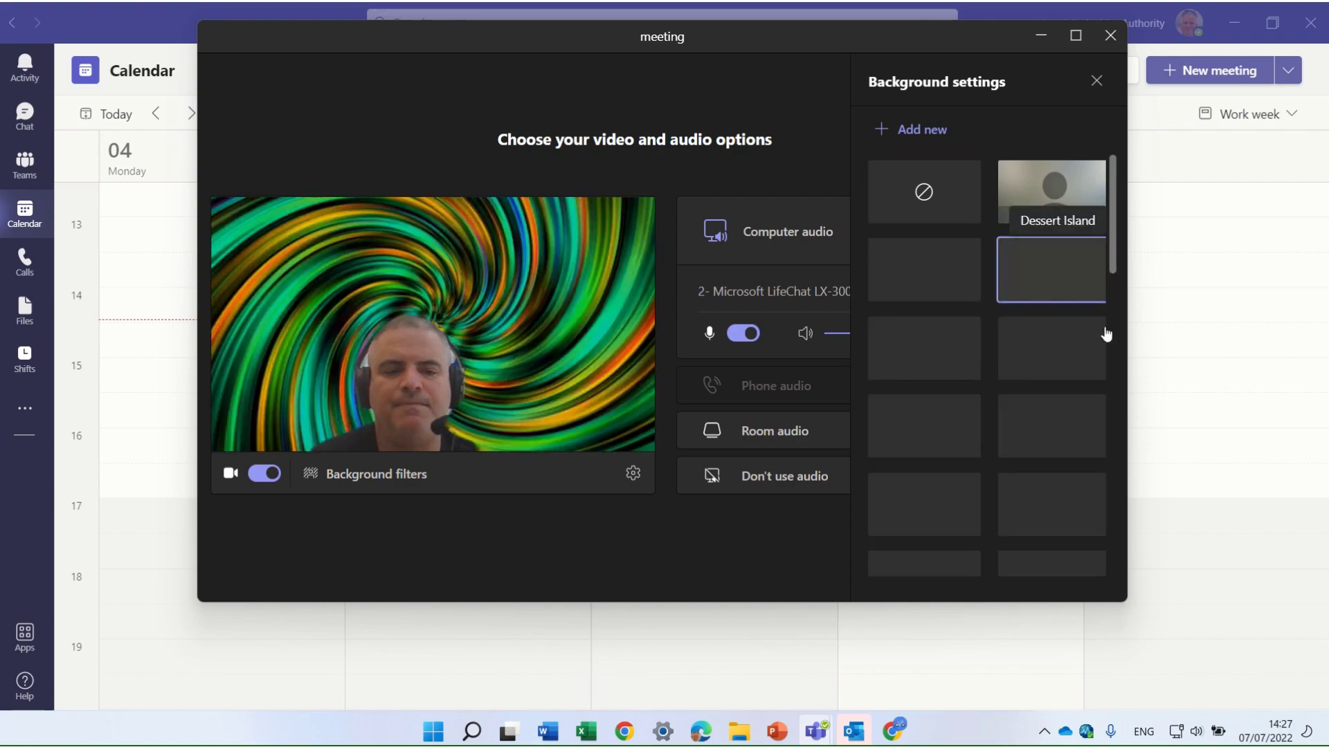
{"action": "scroll", "coordinate": [1103, 332], "scroll_direction": "down", "scroll_amount": 3}
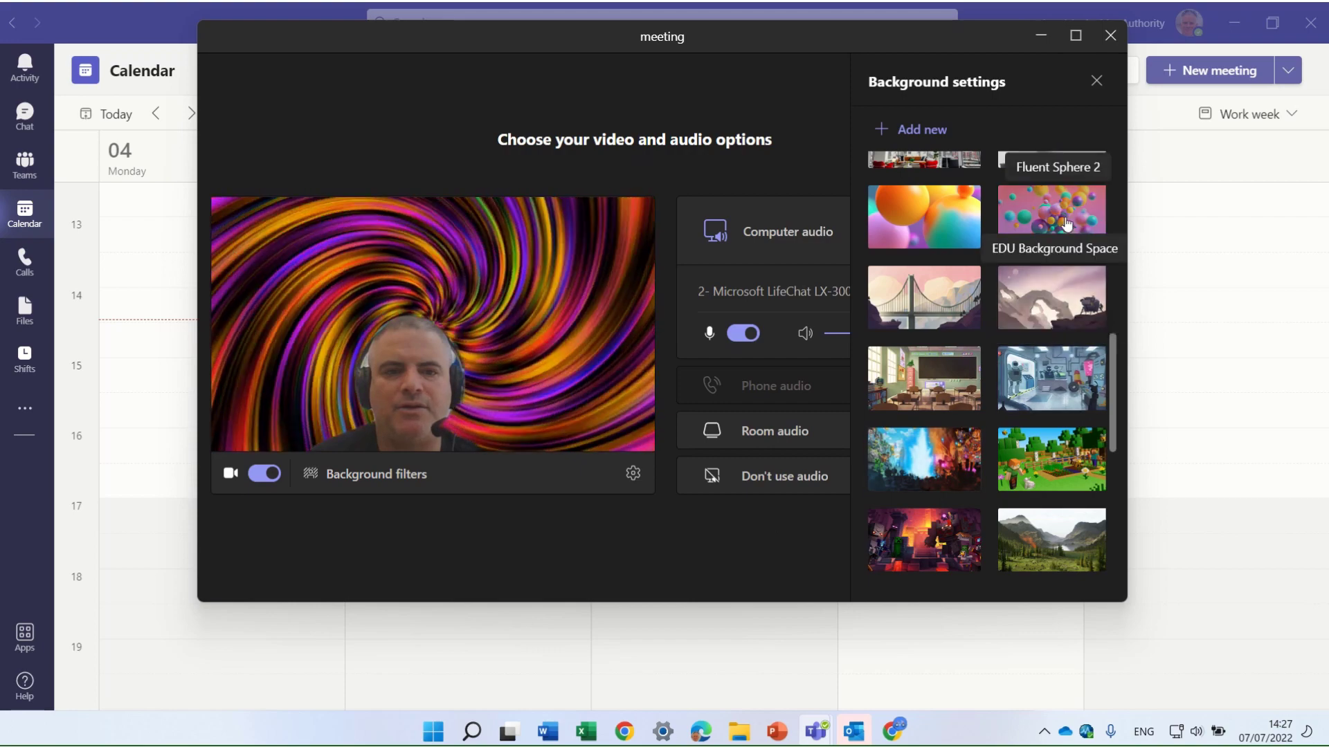
{"action": "scroll", "coordinate": [1095, 358], "scroll_direction": "down", "scroll_amount": 1}
{"action": "scroll", "coordinate": [1100, 366], "scroll_direction": "down", "scroll_amount": 5}
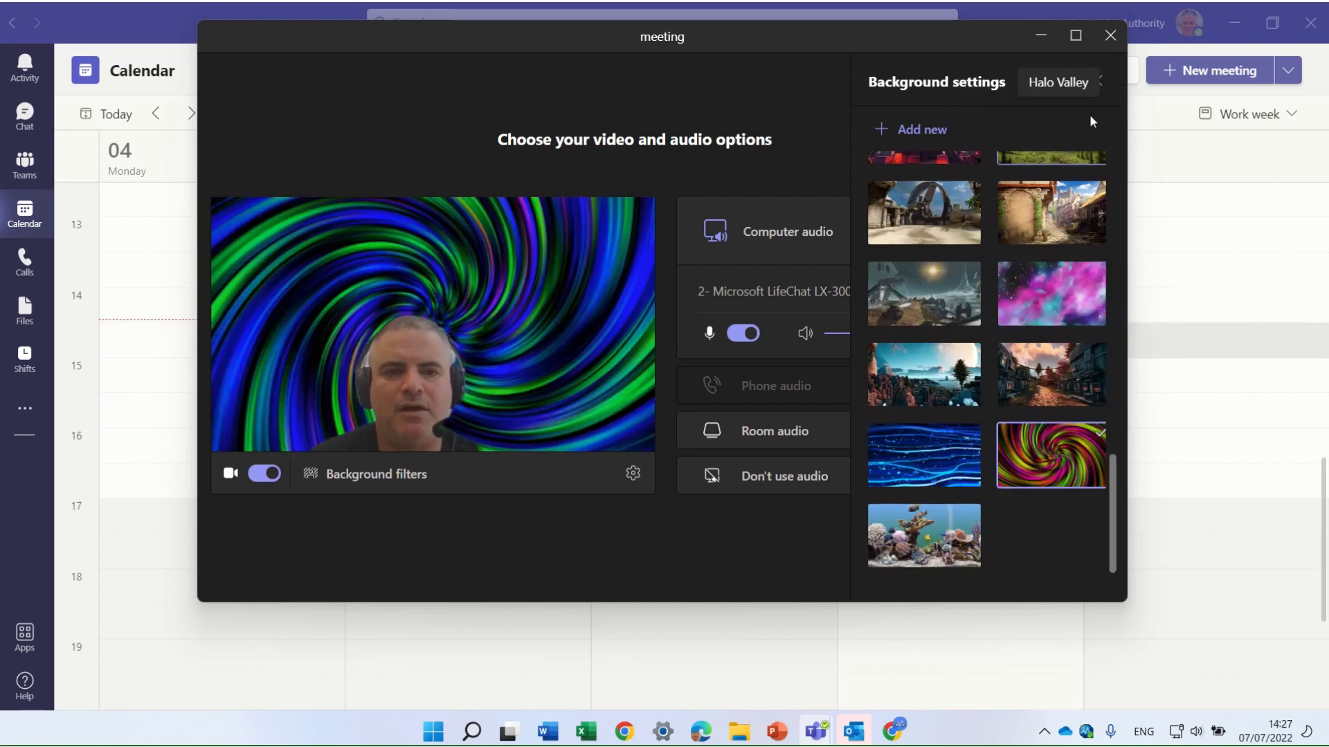
{"action": "left_click", "coordinate": [1096, 82]}
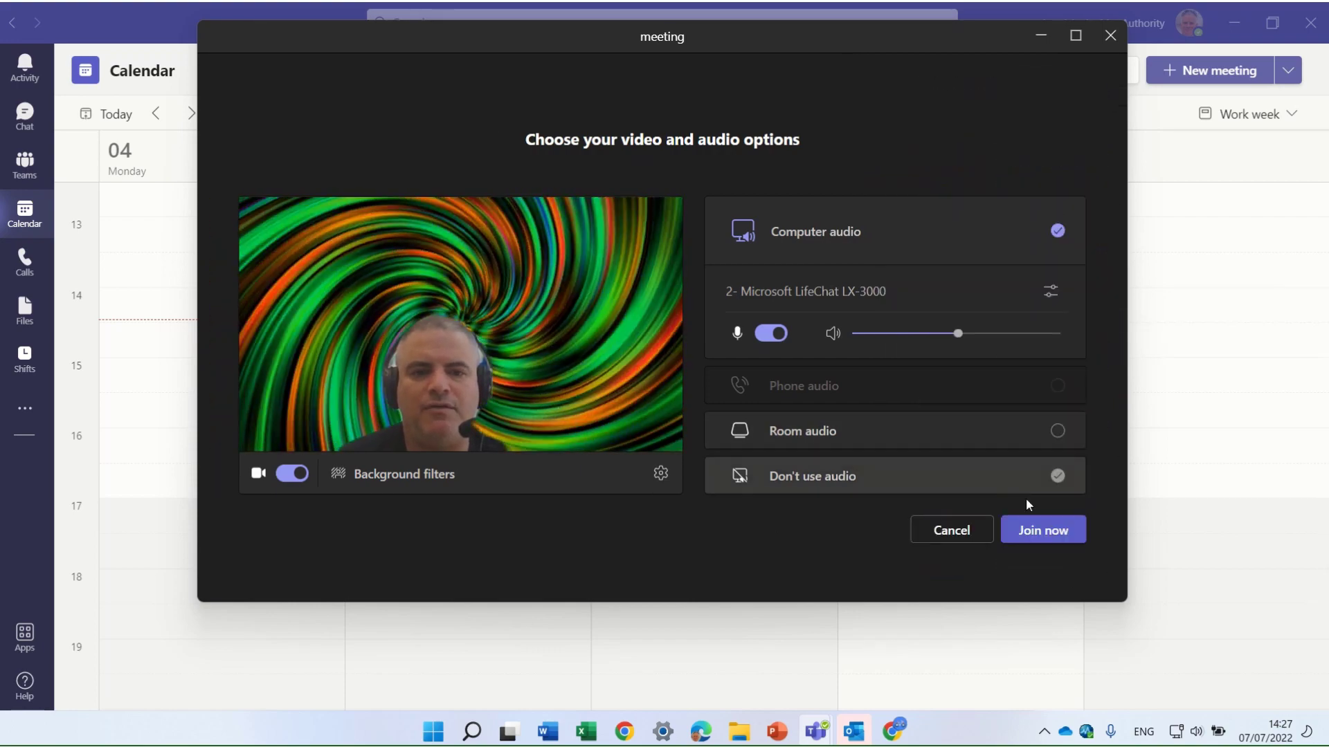
{"action": "left_click", "coordinate": [1031, 531]}
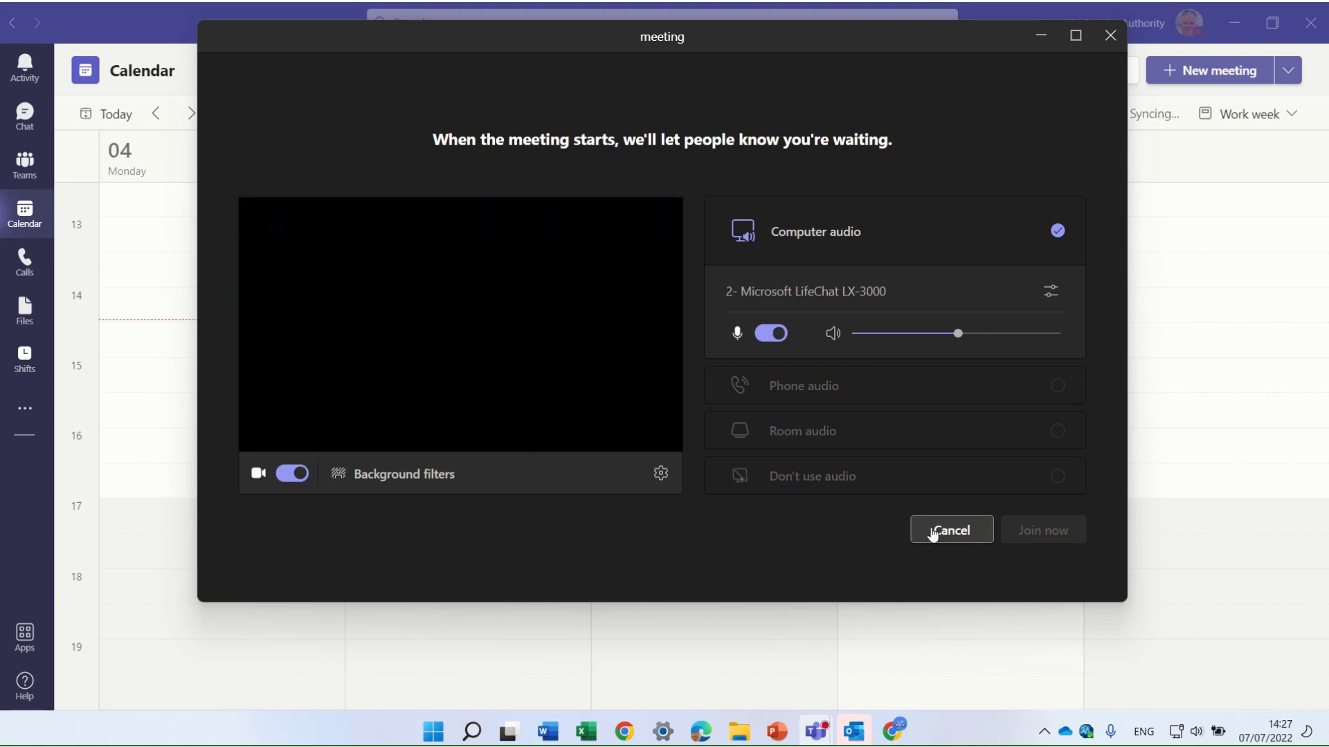
Cancel the waiting join, start and join a Meet now instant meeting, and maximize it.
{"action": "left_click", "coordinate": [933, 532]}
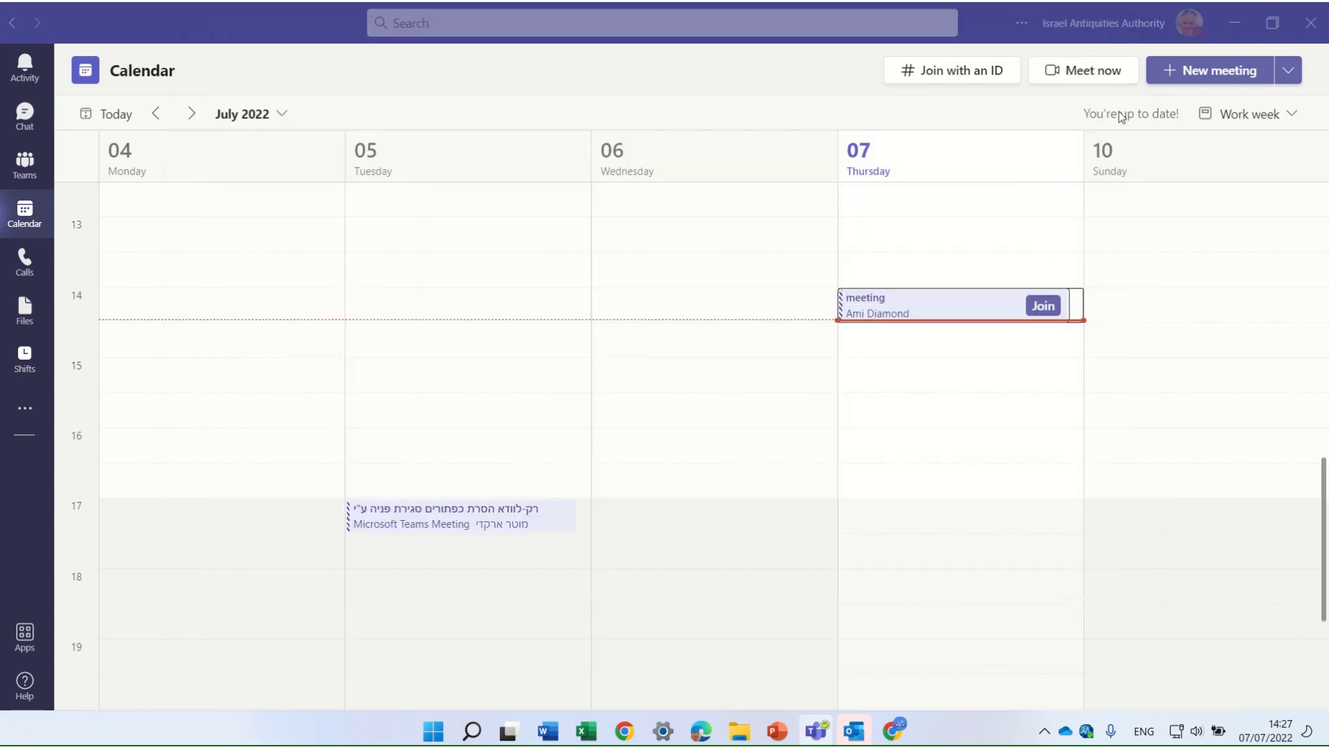
{"action": "left_click", "coordinate": [1101, 76]}
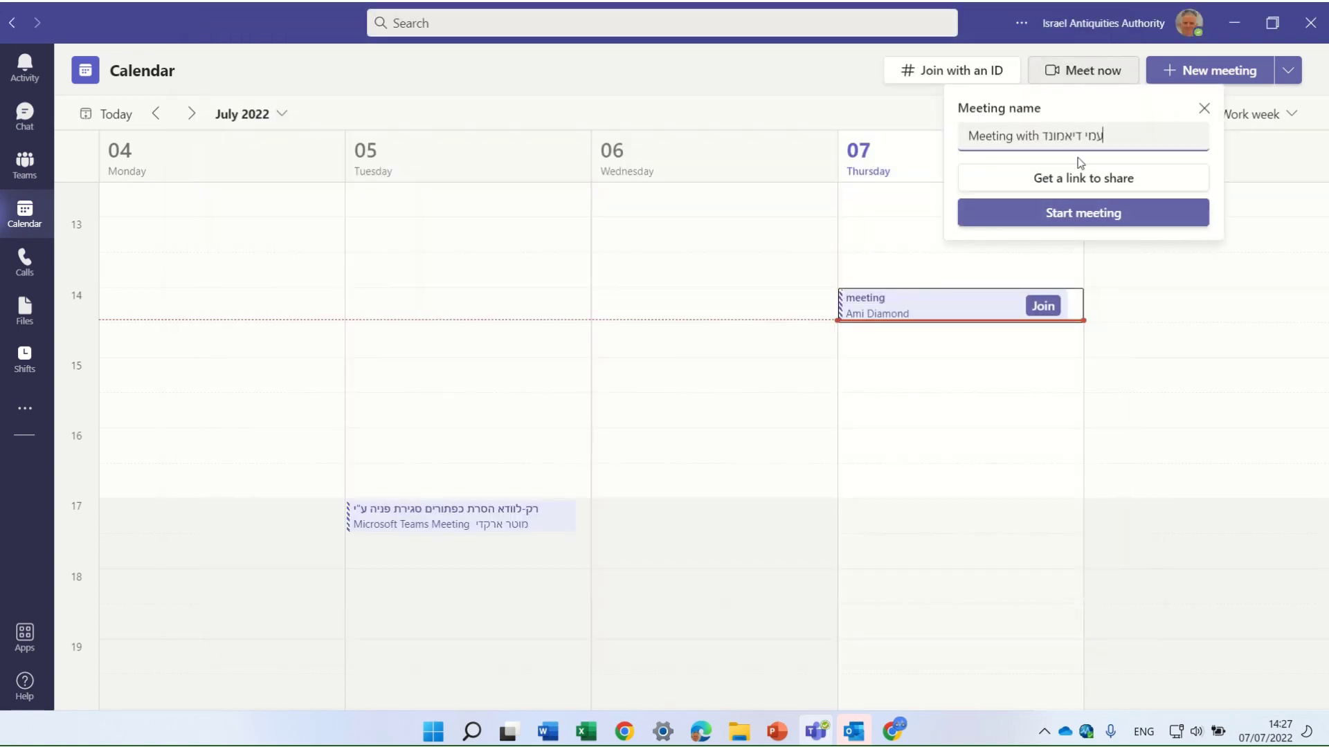
{"action": "left_click", "coordinate": [1060, 214]}
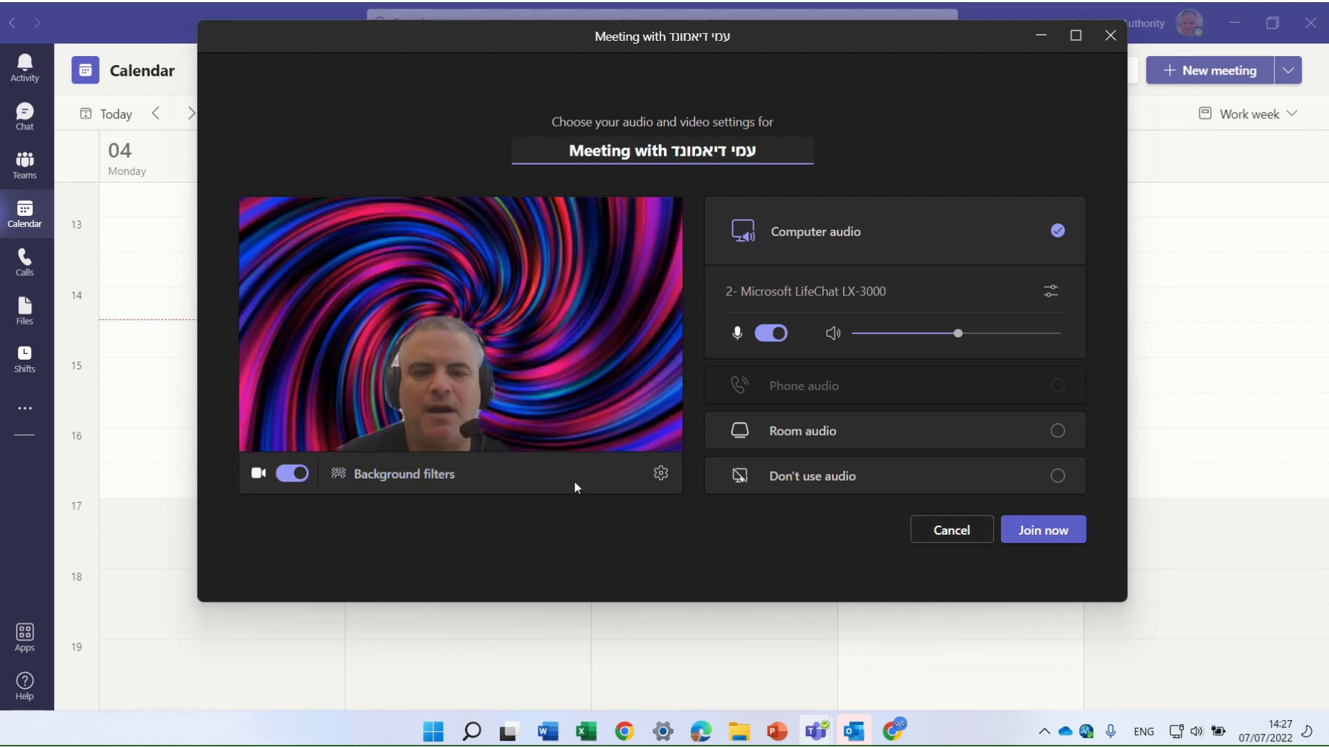
{"action": "left_click", "coordinate": [1034, 528]}
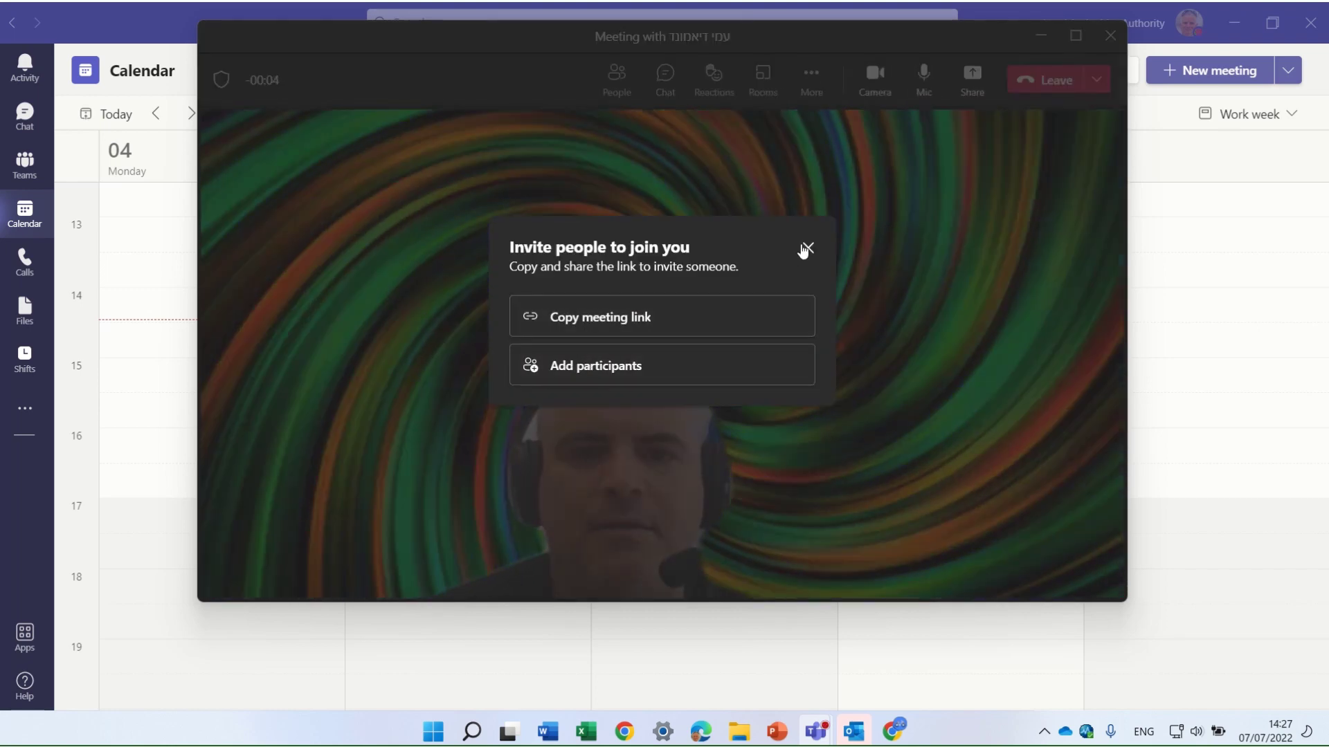
{"action": "left_click", "coordinate": [806, 249]}
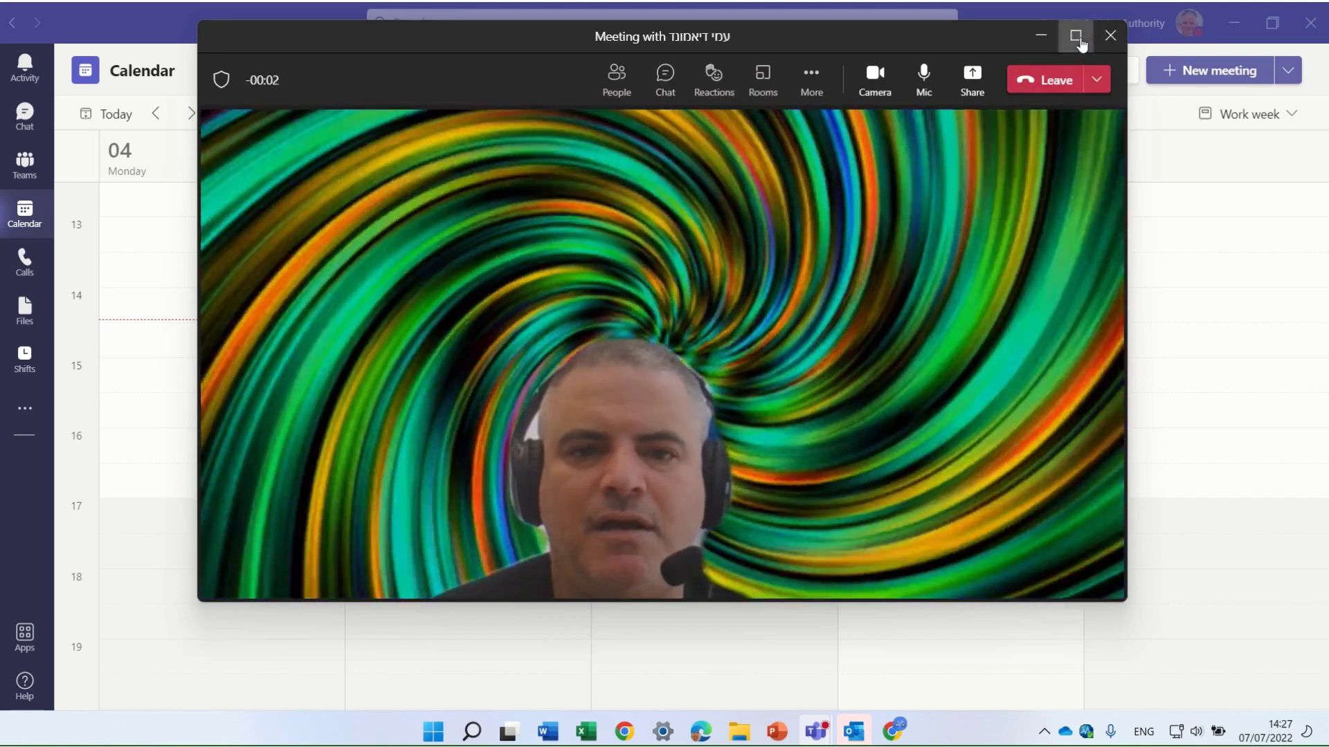
{"action": "left_click", "coordinate": [1076, 35]}
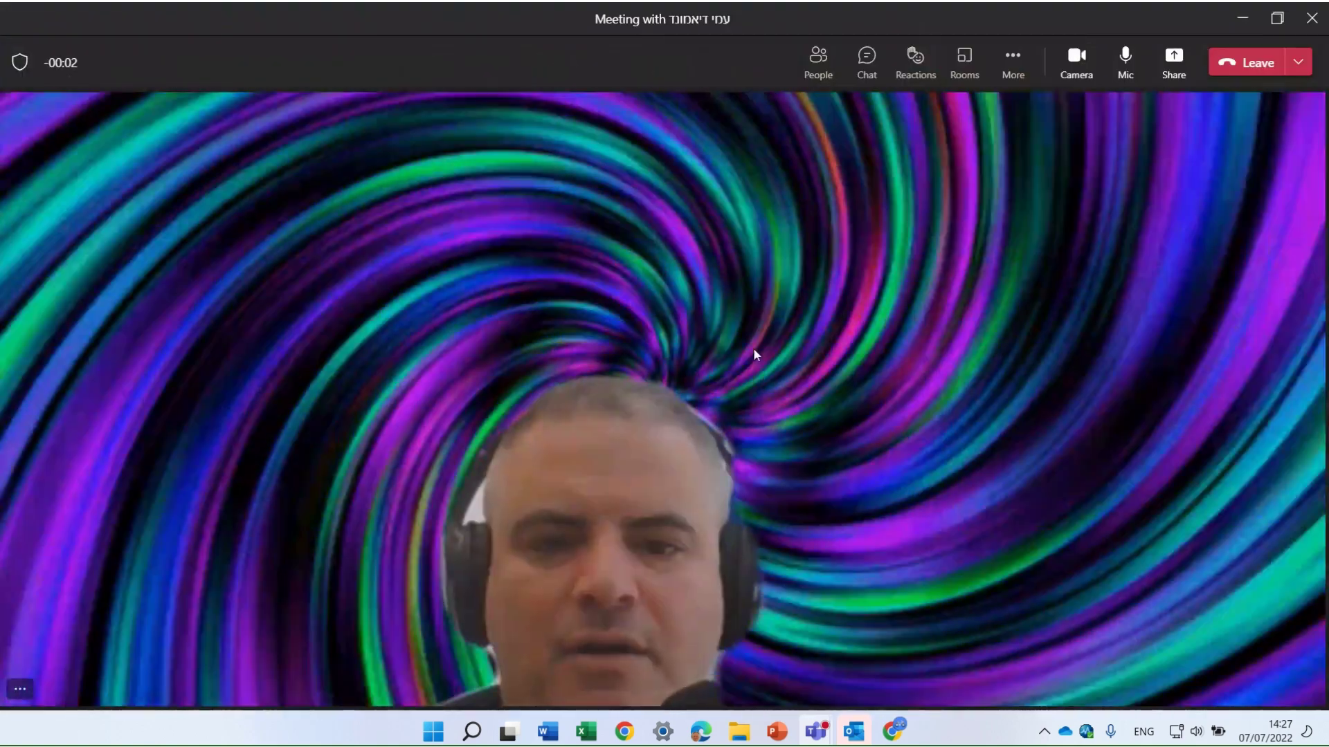